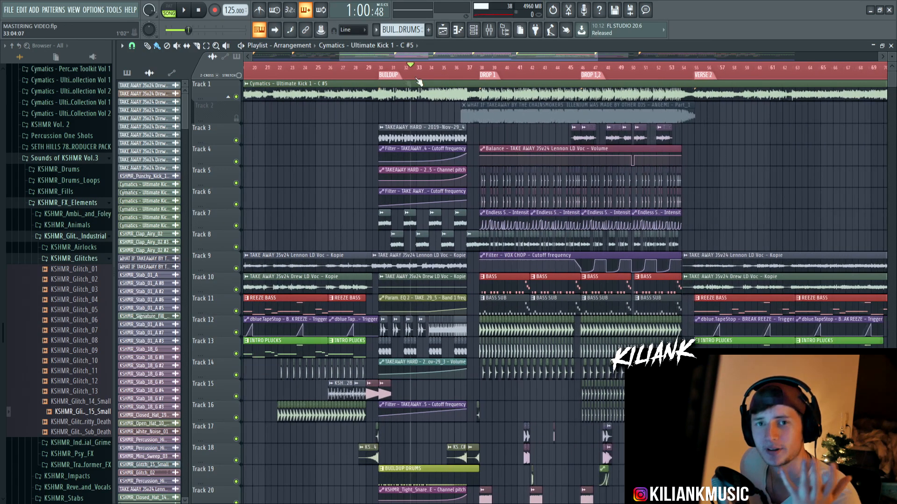
Solo Track 1, which holds the consolidated full-song audio clip, in the playlist
{"action": "right_click", "coordinate": [236, 97]}
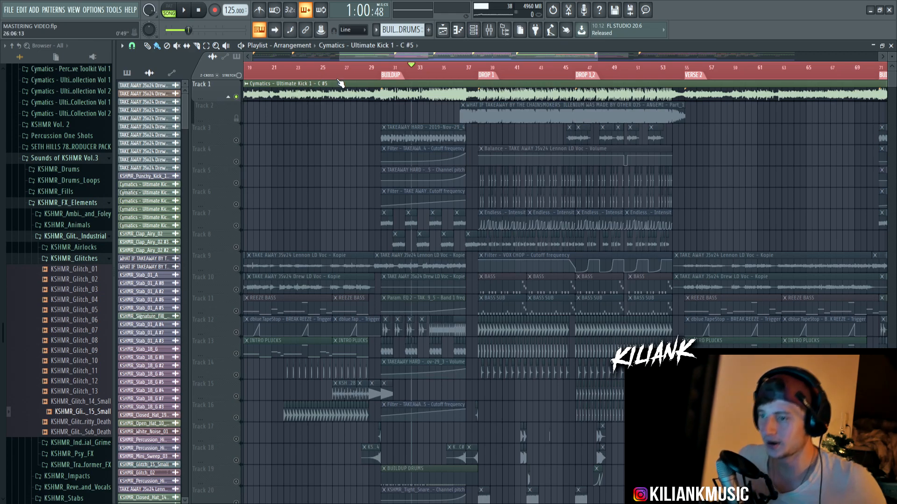
{"action": "key", "text": "space"}
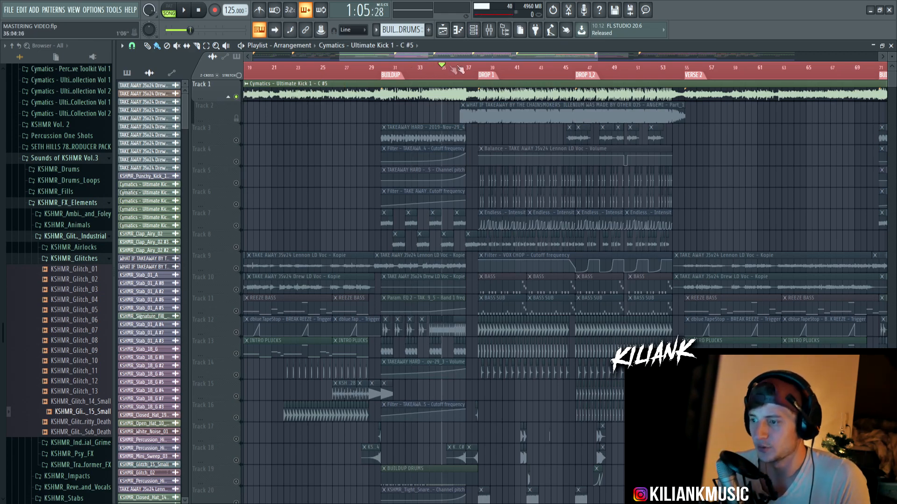
{"action": "left_click", "coordinate": [492, 30]}
{"action": "left_click", "coordinate": [491, 31]}
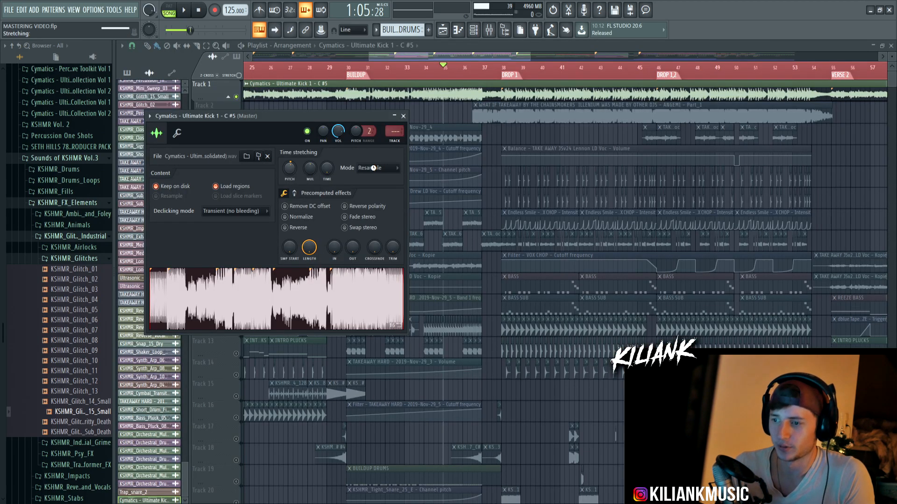
{"action": "scroll", "coordinate": [373, 167], "scroll_direction": "down", "scroll_amount": 1}
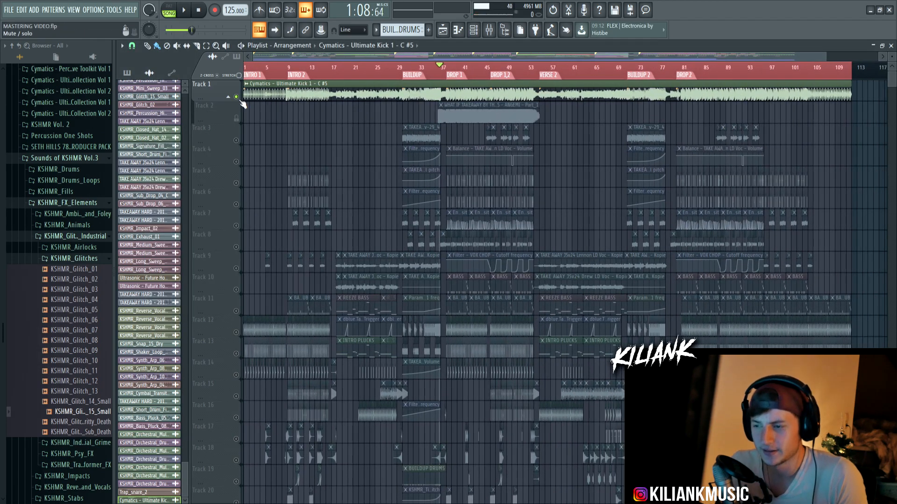
Toggle Track 1's solo off and on to compare the consolidated clip with the individual arrangement tracks
{"action": "left_click", "coordinate": [235, 96]}
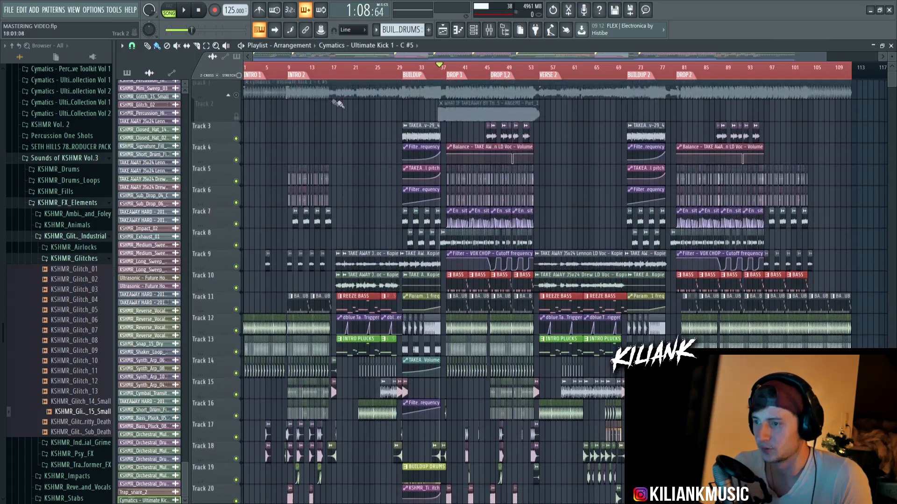
{"action": "left_click", "coordinate": [236, 97]}
{"action": "scroll", "coordinate": [481, 71], "scroll_direction": "up", "scroll_amount": 4}
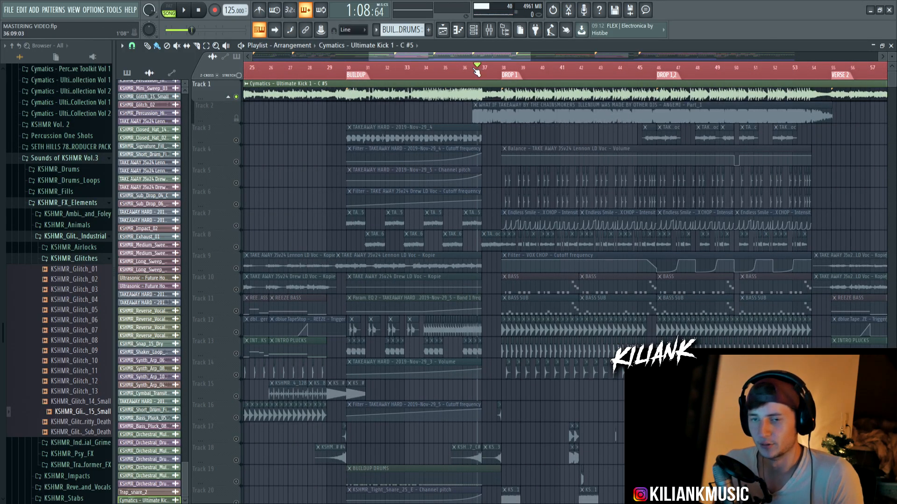
{"action": "scroll", "coordinate": [430, 124], "scroll_direction": "down", "scroll_amount": 4}
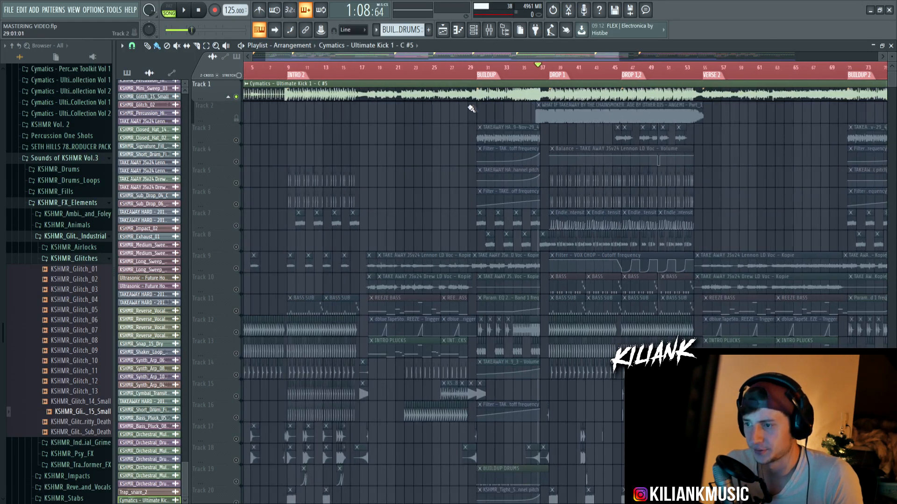
{"action": "left_click", "coordinate": [236, 96]}
{"action": "scroll", "coordinate": [345, 143], "scroll_direction": "down", "scroll_amount": 5}
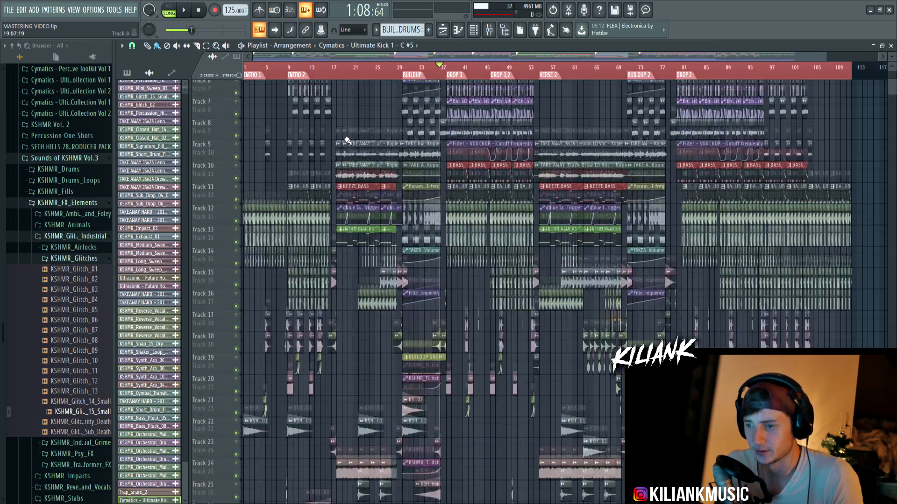
{"action": "scroll", "coordinate": [433, 92], "scroll_direction": "up", "scroll_amount": 3}
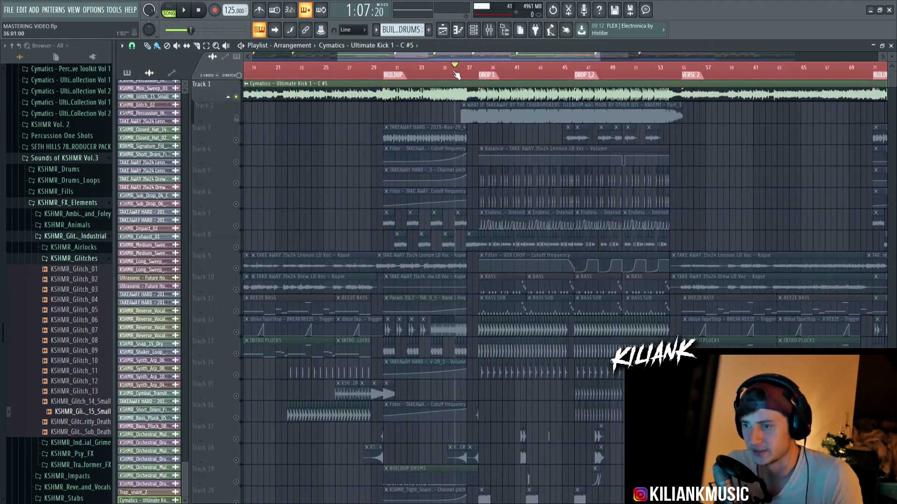
Play the soloed Track 1 clip from the end of the buildup through the drop sections and VERSE 2
{"action": "key", "text": "space"}
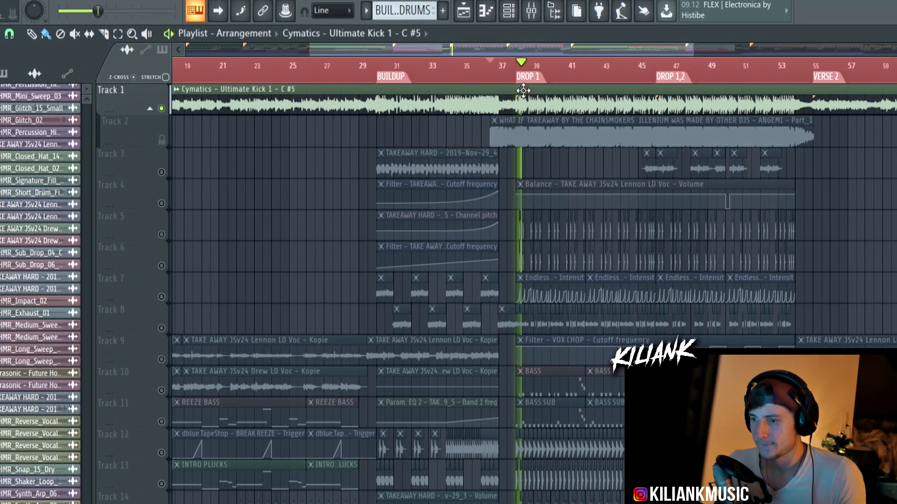
{"action": "scroll", "coordinate": [523, 91], "scroll_direction": "up", "scroll_amount": 2}
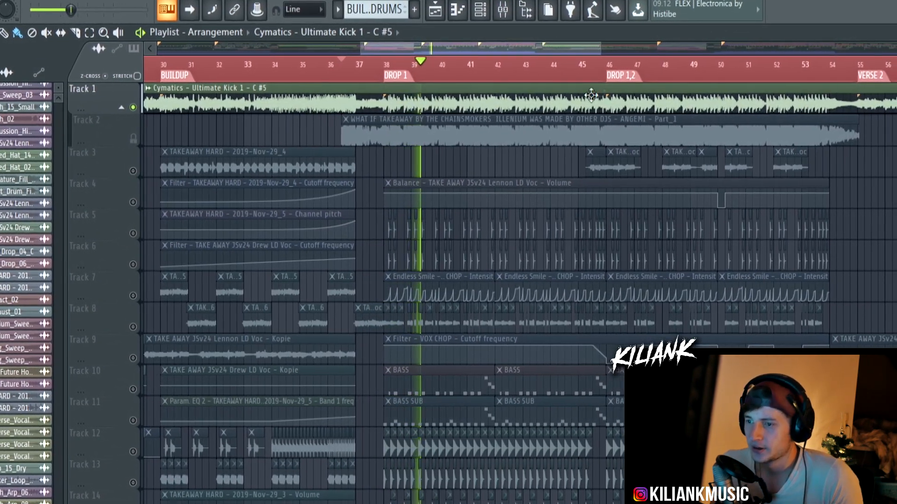
{"action": "left_click", "coordinate": [595, 66]}
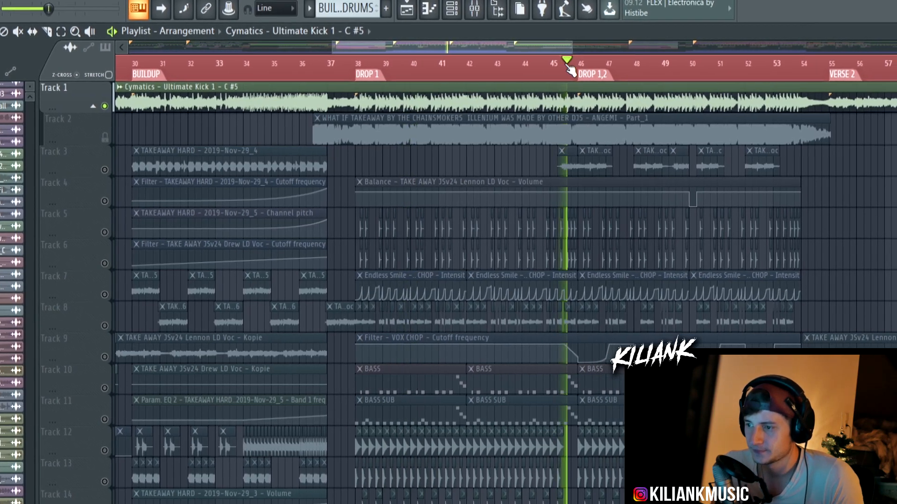
{"action": "scroll", "coordinate": [570, 70], "scroll_direction": "down", "scroll_amount": 4}
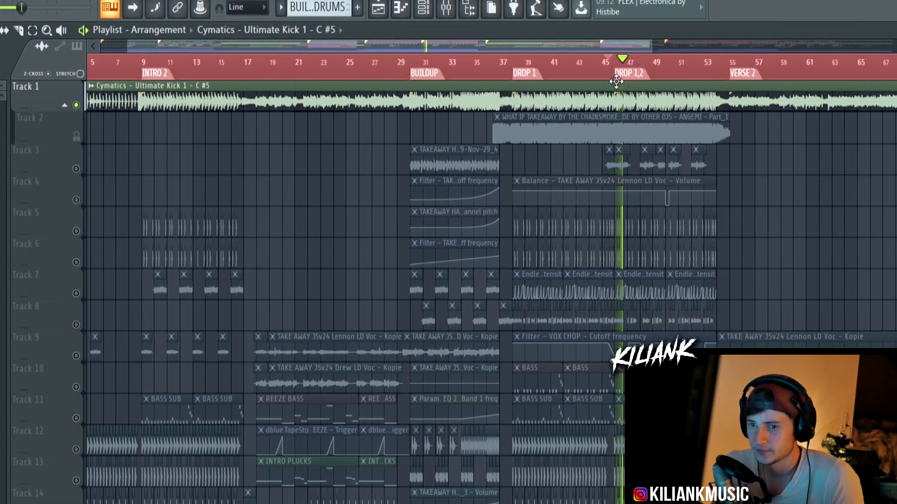
{"action": "scroll", "coordinate": [752, 140], "scroll_direction": "up", "scroll_amount": 4}
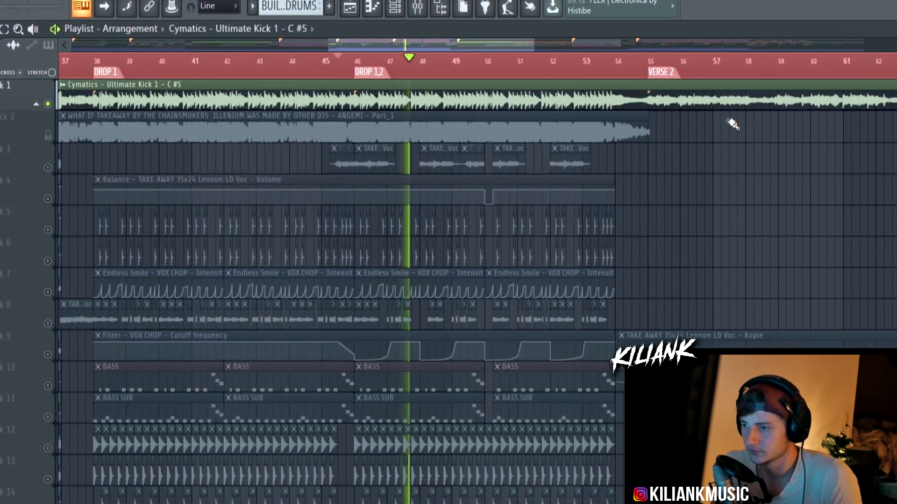
{"action": "scroll", "coordinate": [728, 70], "scroll_direction": "down", "scroll_amount": 5}
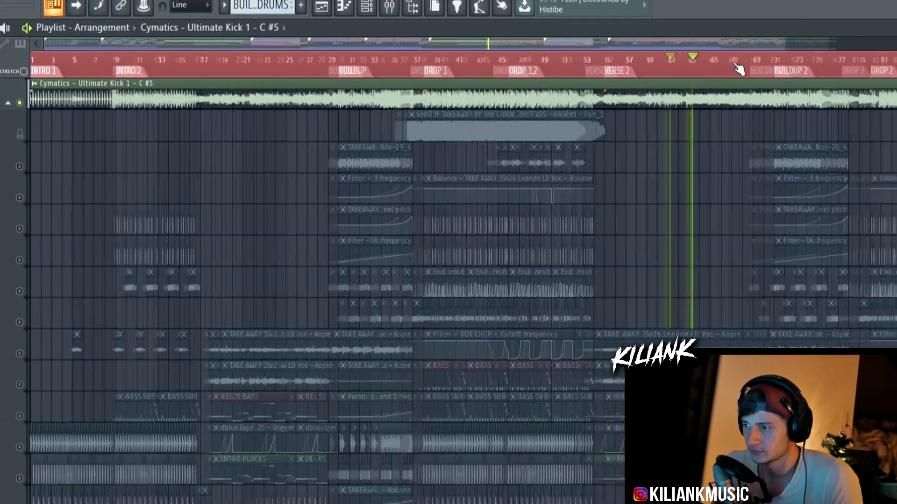
{"action": "scroll", "coordinate": [738, 68], "scroll_direction": "down", "scroll_amount": 1}
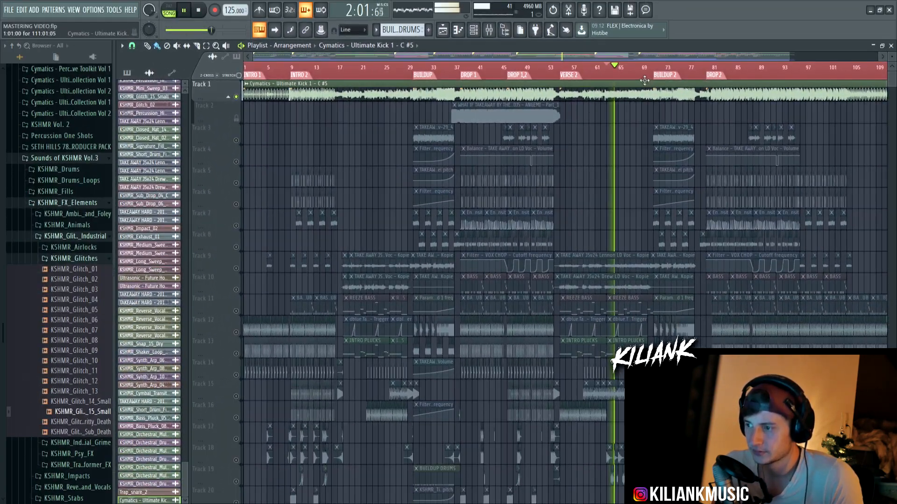
{"action": "key", "text": "space"}
Check the Track 1 clip's channel settings and glance at the mixer
{"action": "left_click", "coordinate": [472, 70]}
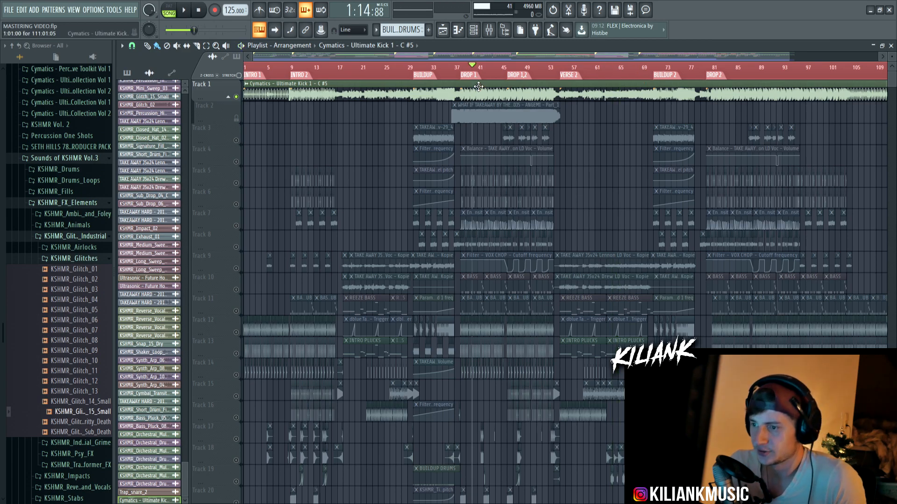
{"action": "double_click", "coordinate": [478, 86]}
{"action": "left_click", "coordinate": [406, 116]}
{"action": "left_click", "coordinate": [492, 33]}
{"action": "left_click", "coordinate": [492, 32]}
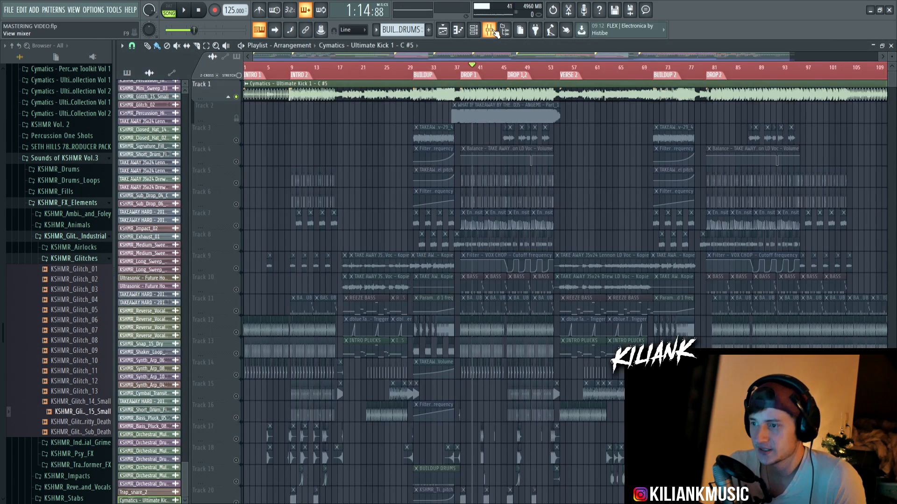
Place the playhead at the start of DROP 1 in the playlist and bring up the mixer
{"action": "left_click", "coordinate": [456, 68]}
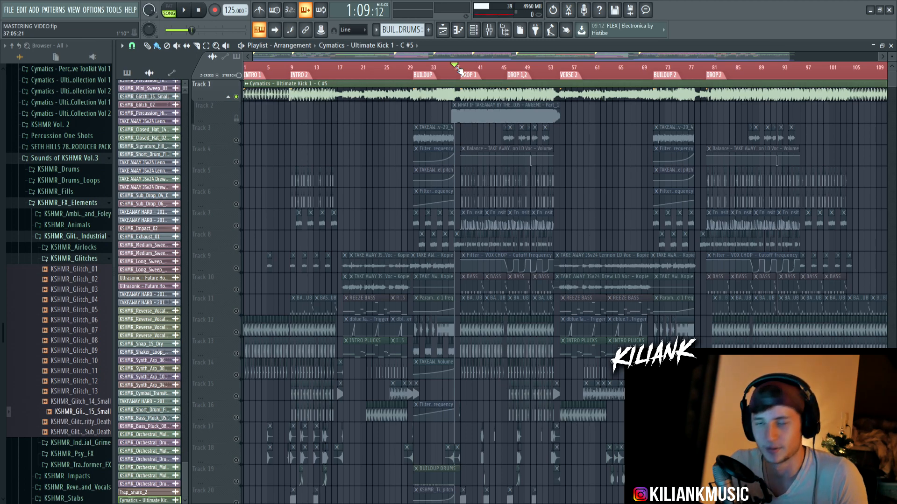
{"action": "scroll", "coordinate": [459, 77], "scroll_direction": "up", "scroll_amount": 3}
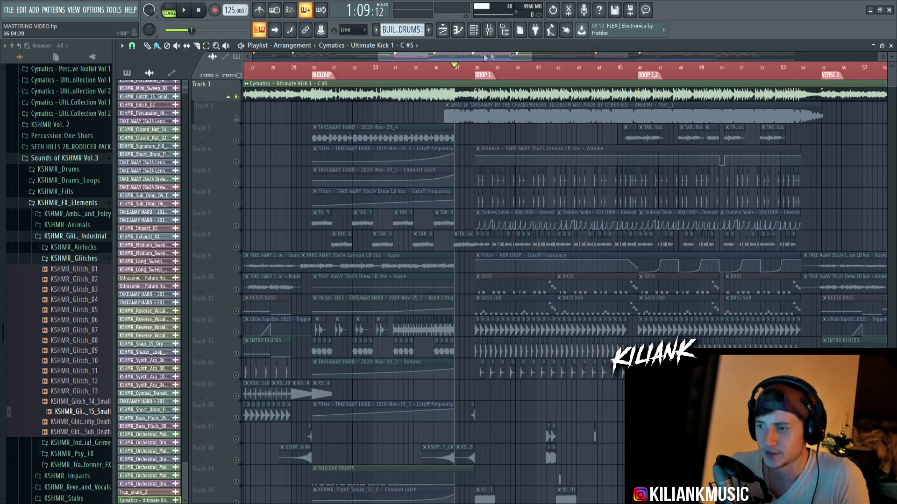
{"action": "left_click", "coordinate": [490, 31]}
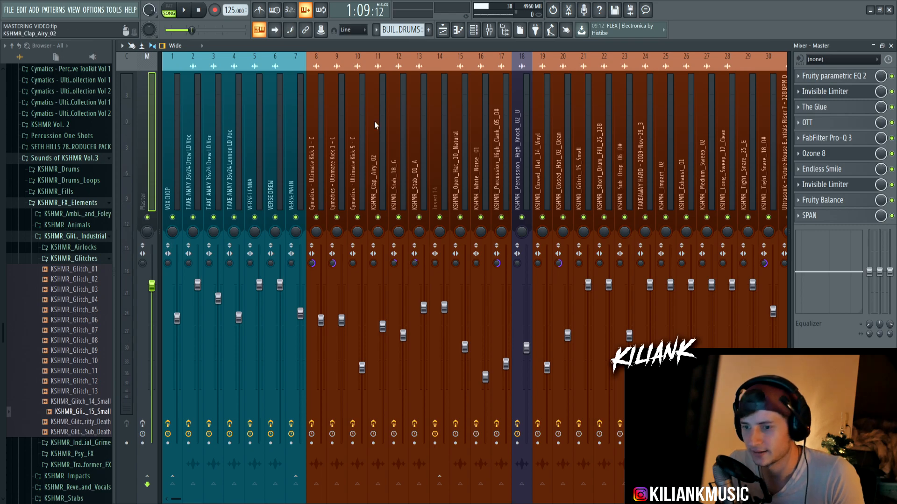
{"action": "left_click", "coordinate": [443, 31]}
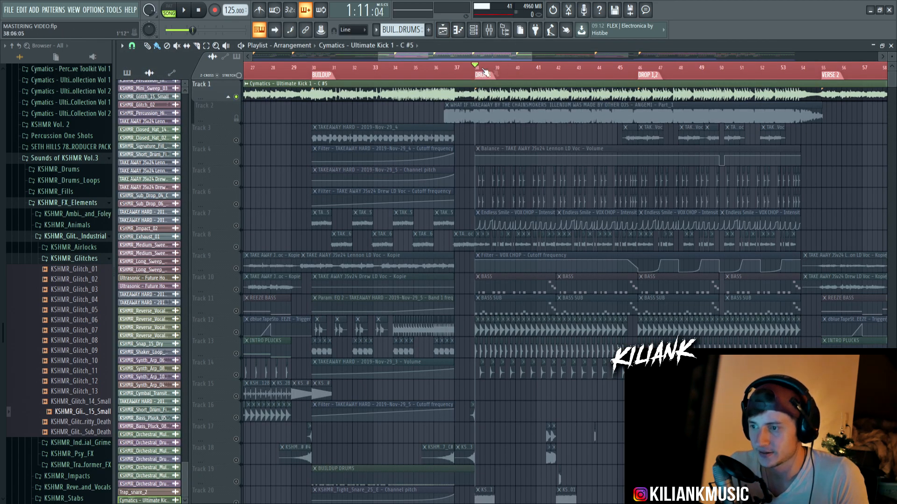
{"action": "left_click", "coordinate": [491, 31]}
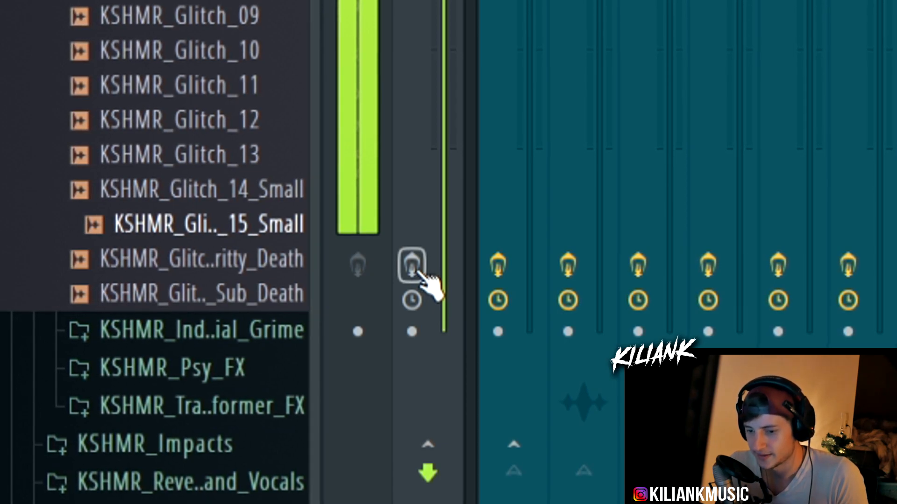
Compare the drop with and without mastering by switching the Master track's effect slots off and on during playback
{"action": "left_click", "coordinate": [414, 269]}
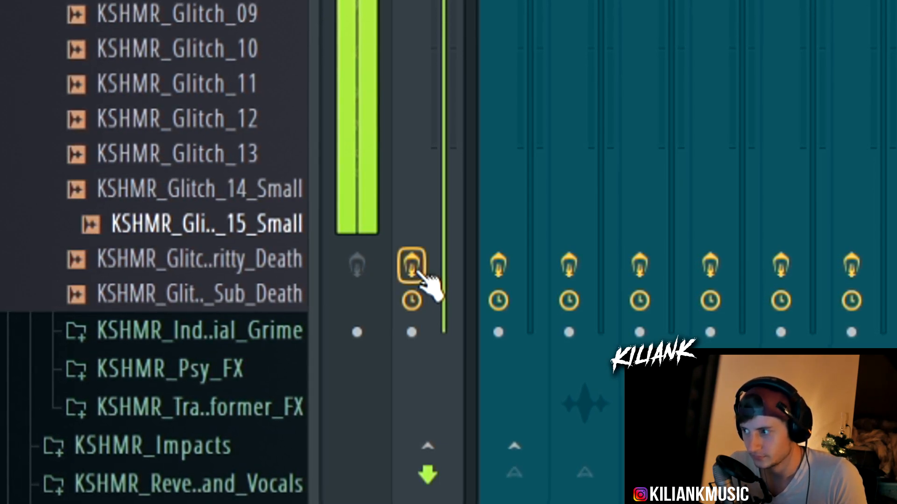
{"action": "left_click", "coordinate": [416, 269]}
{"action": "left_click", "coordinate": [414, 269]}
{"action": "key", "text": "F9"}
{"action": "scroll", "coordinate": [829, 173], "scroll_direction": "down", "scroll_amount": 5}
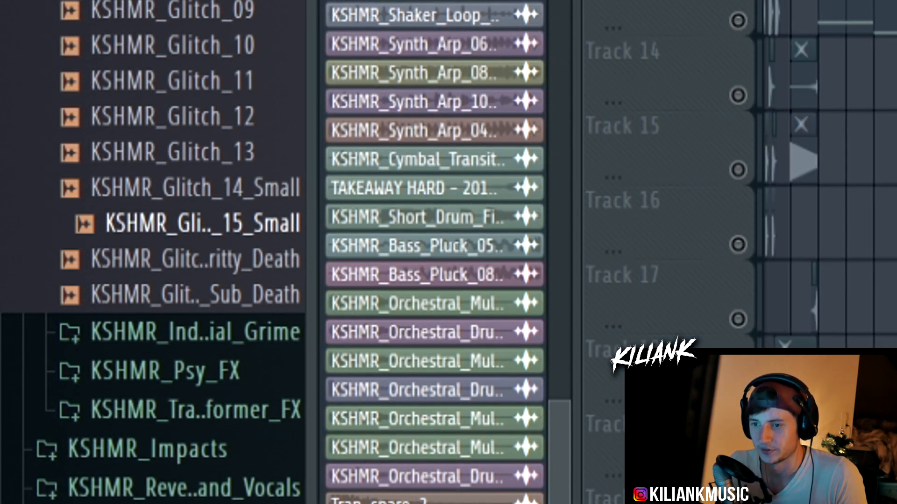
{"action": "key", "text": "F9"}
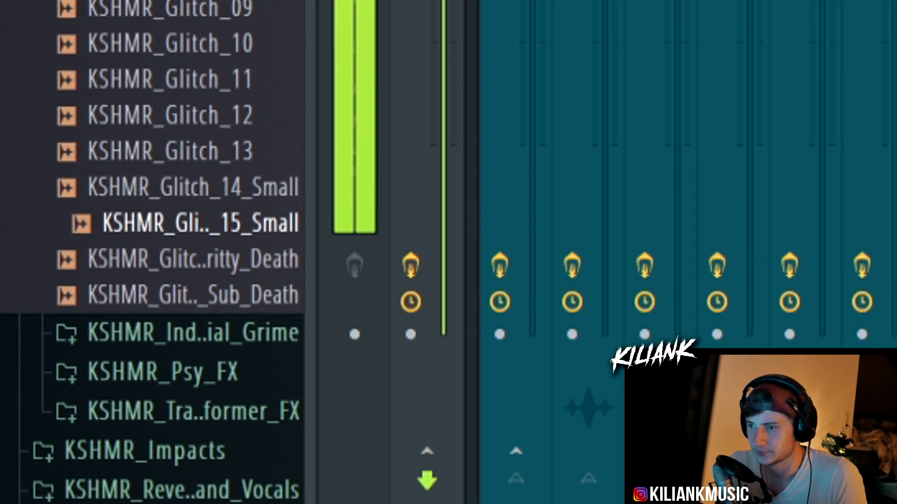
{"action": "left_click", "coordinate": [414, 267]}
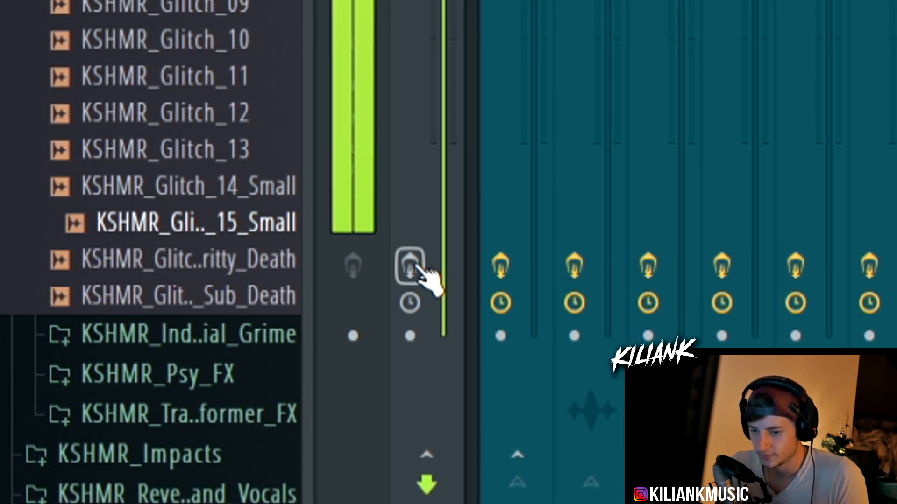
{"action": "left_click", "coordinate": [411, 266]}
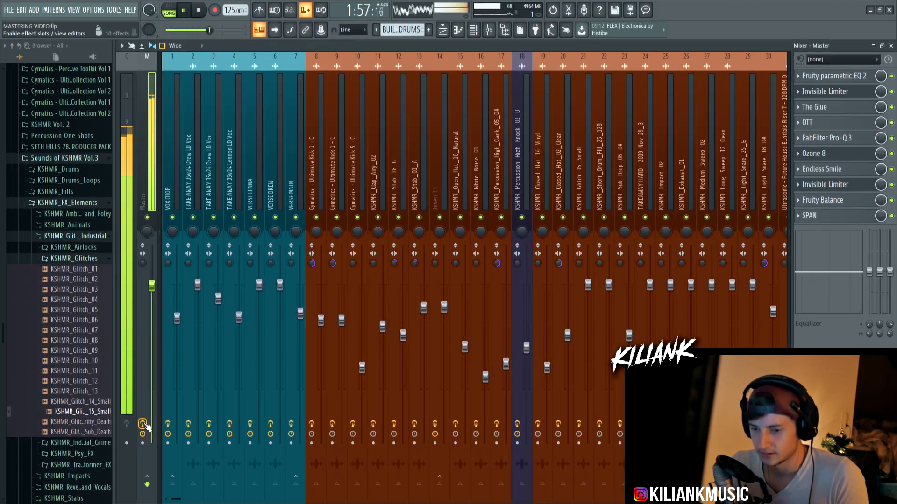
{"action": "key", "text": "space"}
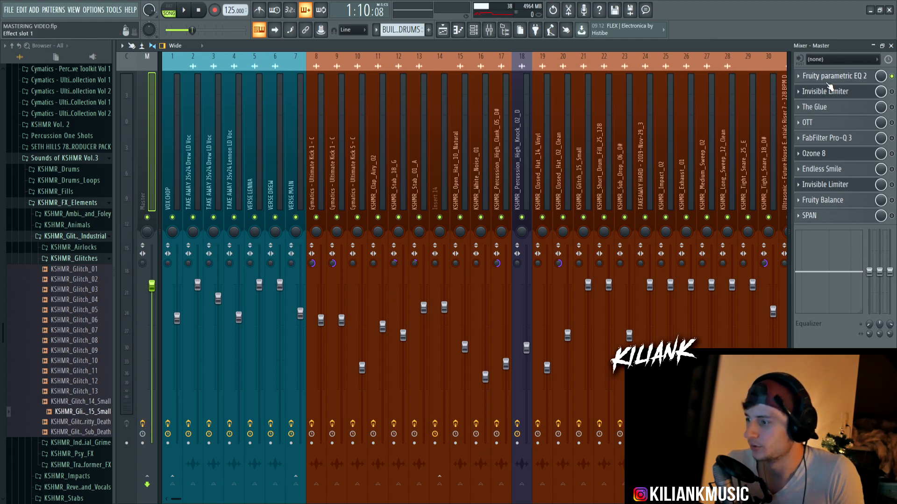
Select bars 46 to 50 from the DROP 1,2 marker as the playlist's playback range
{"action": "key", "text": "F5"}
{"action": "left_click", "coordinate": [613, 70]}
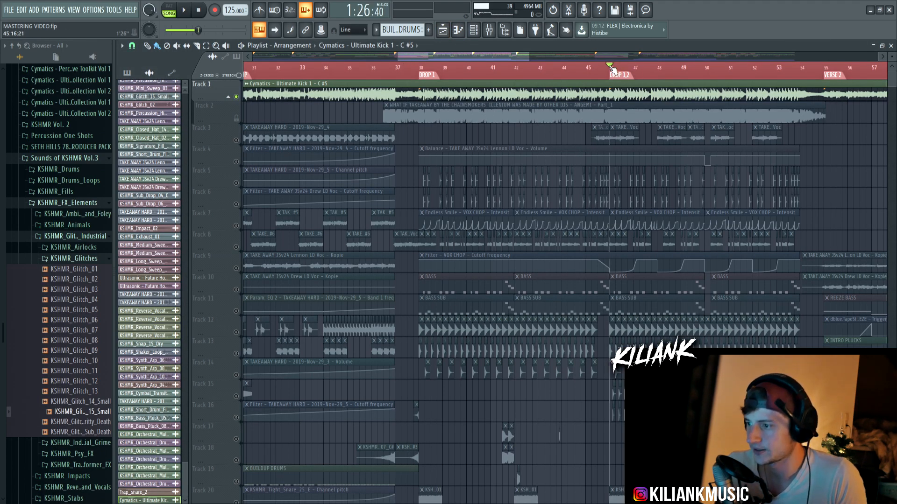
{"action": "left_click_drag", "start_coordinate": [613, 70], "coordinate": [705, 70]}
{"action": "left_click", "coordinate": [614, 69]}
{"action": "left_click", "coordinate": [612, 68], "text": "ctrl"}
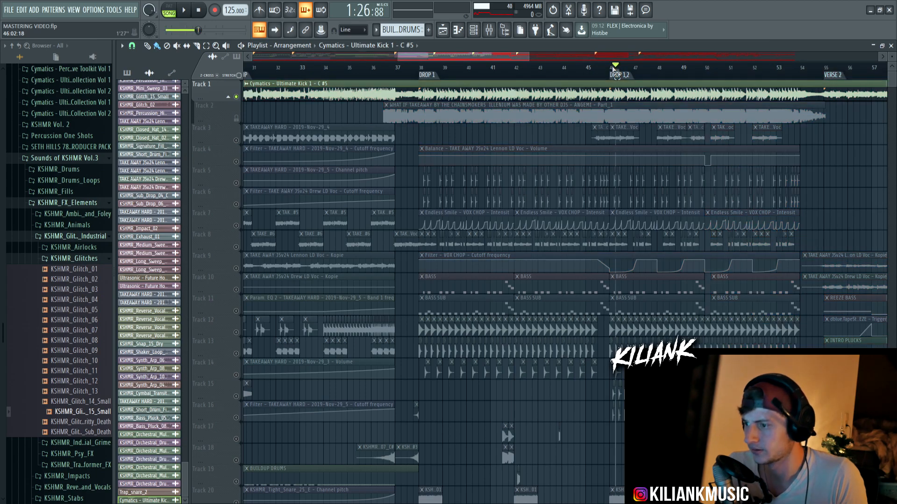
{"action": "left_click_drag", "start_coordinate": [615, 70], "coordinate": [706, 74]}
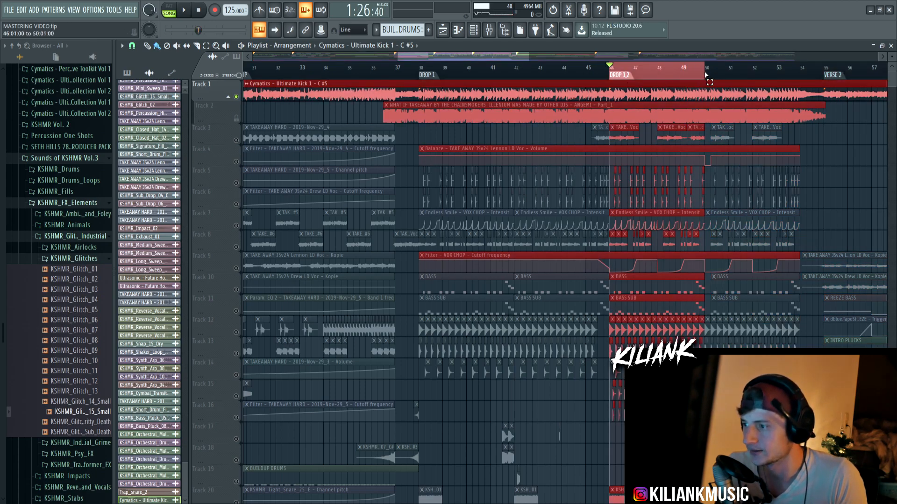
Play the selected range and open Fruity parametric EQ 2 and the first Invisible Limiter on the Master track
{"action": "left_click", "coordinate": [489, 30]}
{"action": "key", "text": "space"}
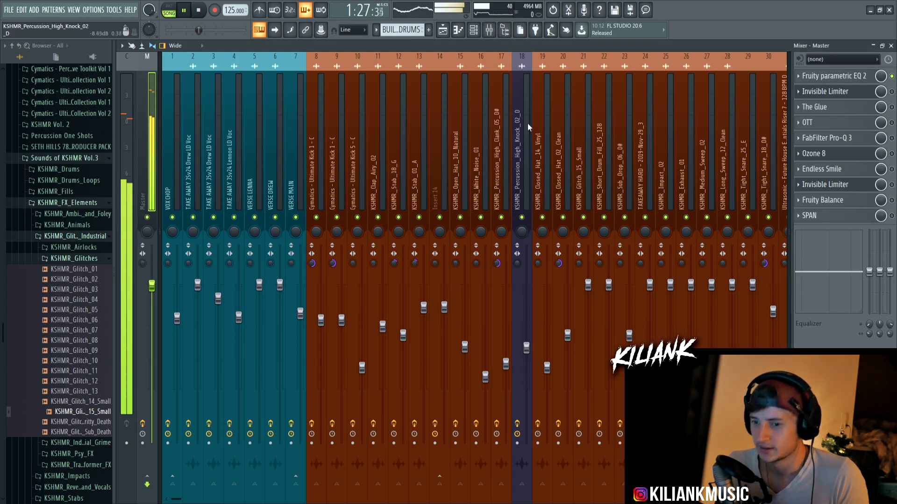
{"action": "left_click", "coordinate": [829, 77]}
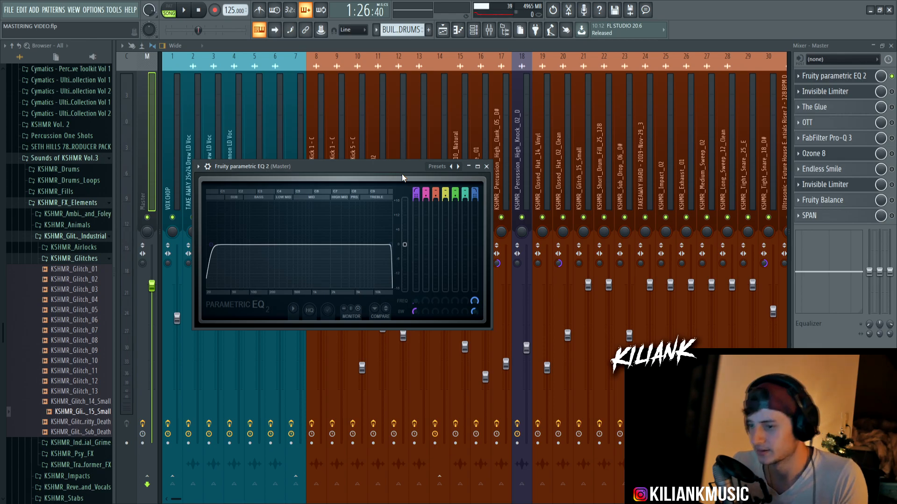
{"action": "left_click", "coordinate": [831, 92]}
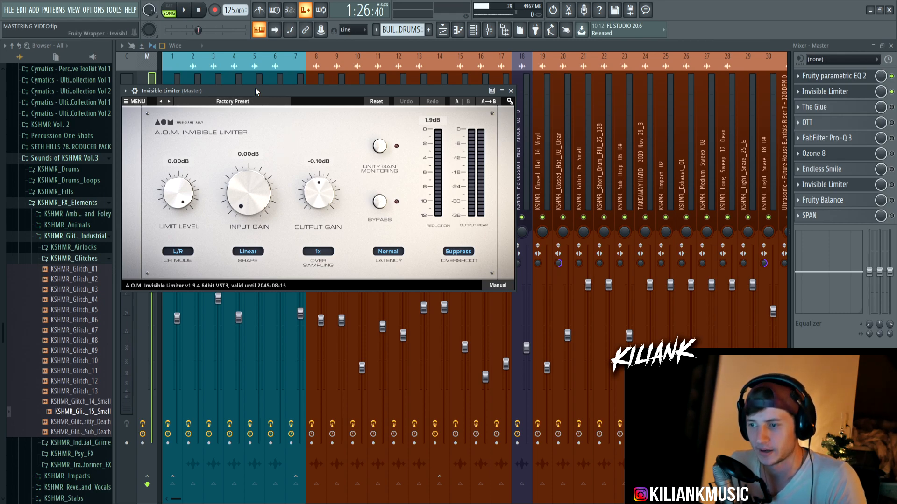
Try out the input gain of the first Invisible Limiter on the Master track and close its window
{"action": "left_click_drag", "start_coordinate": [256, 189], "coordinate": [276, 240]}
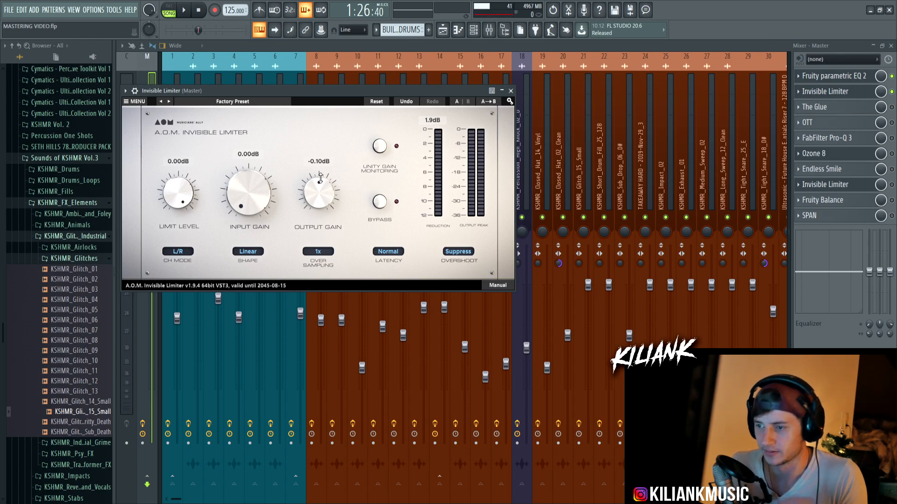
{"action": "left_click", "coordinate": [510, 90]}
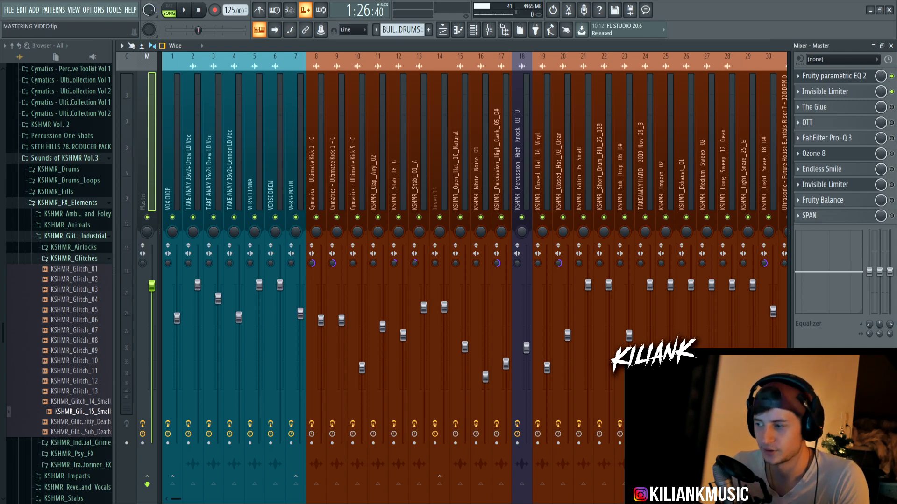
Enable The Glue on the Master track, open it, and go over its threshold and attack settings
{"action": "left_click", "coordinate": [839, 110]}
{"action": "left_click", "coordinate": [869, 108]}
{"action": "left_click", "coordinate": [836, 110]}
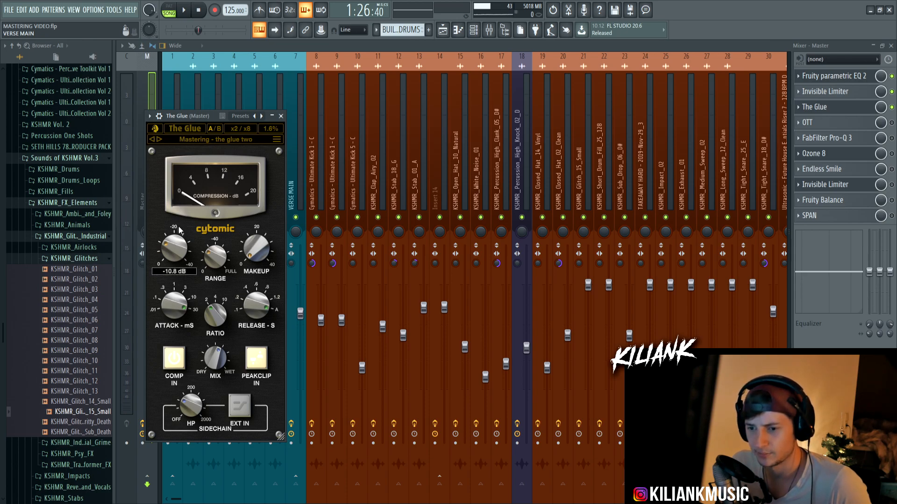
{"action": "left_click", "coordinate": [186, 309]}
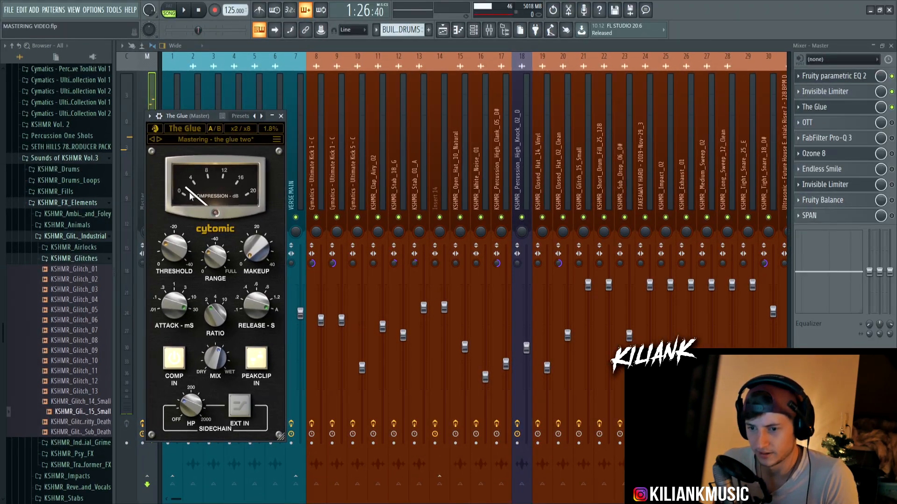
Try The Glue's makeup gain at 3.0 dB, lower it again, and close the compressor
{"action": "mouse_move", "coordinate": [252, 245]}
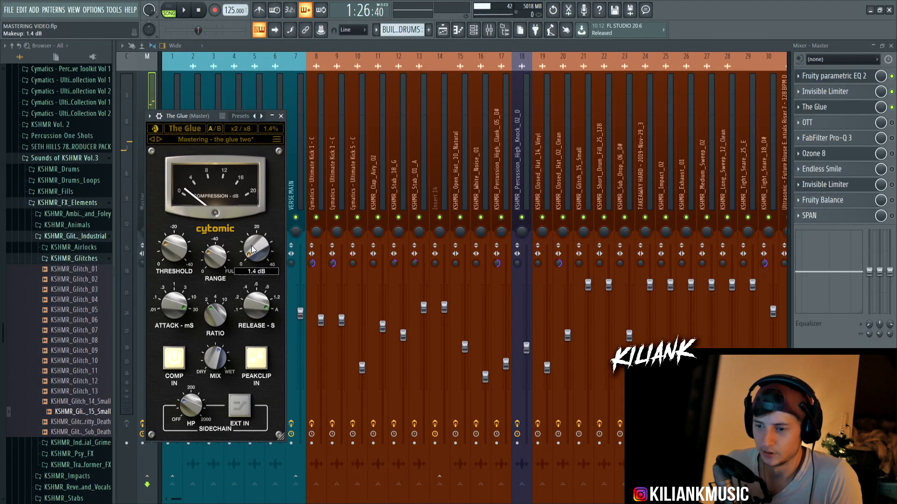
{"action": "scroll", "coordinate": [252, 242], "scroll_direction": "up", "scroll_amount": 2}
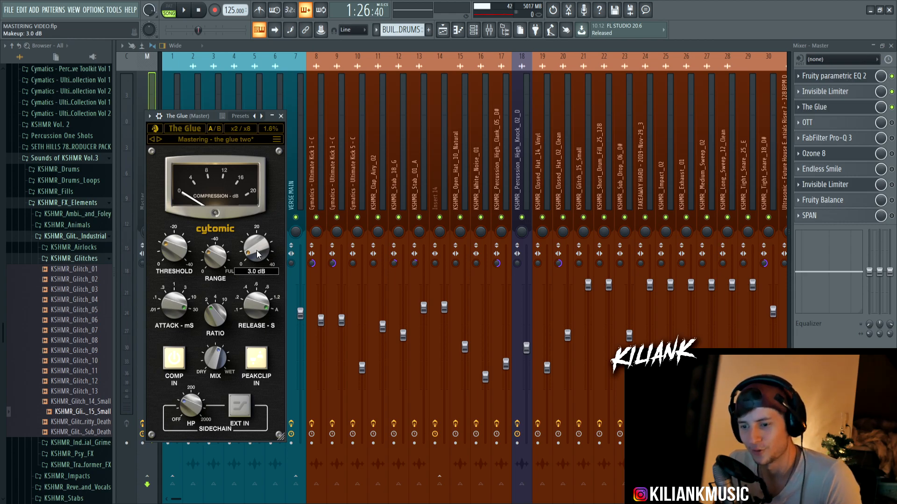
{"action": "left_click_drag", "start_coordinate": [255, 253], "coordinate": [269, 287]}
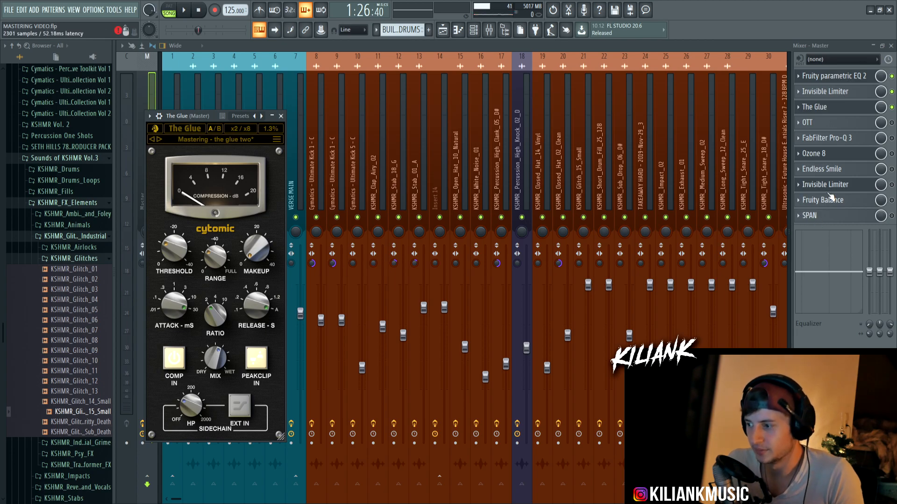
{"action": "left_click", "coordinate": [281, 115]}
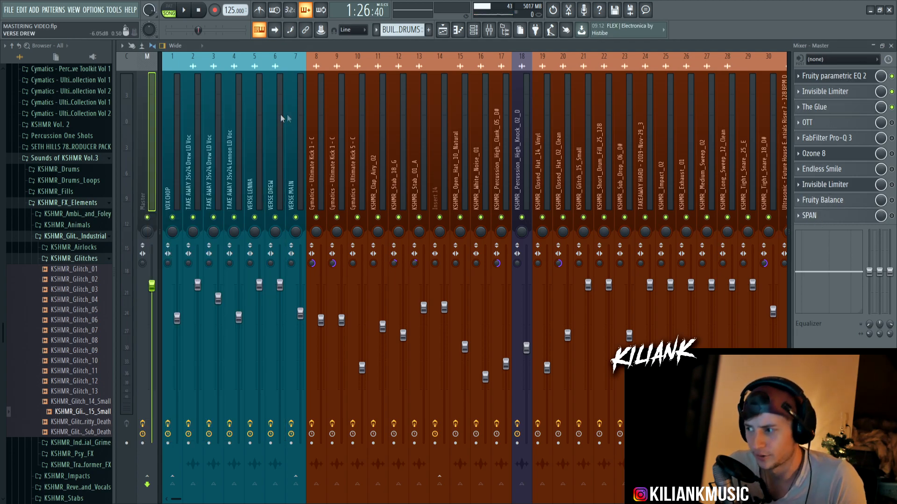
{"action": "left_click", "coordinate": [820, 107]}
{"action": "left_click", "coordinate": [819, 108]}
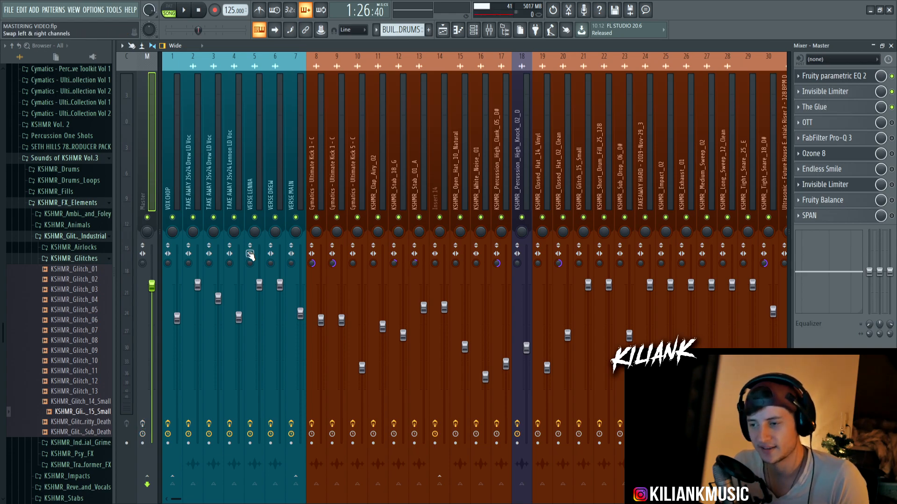
Check the DROP 1,2 range in the playlist and compare it with the Master effects off and on during playback
{"action": "left_click", "coordinate": [443, 30]}
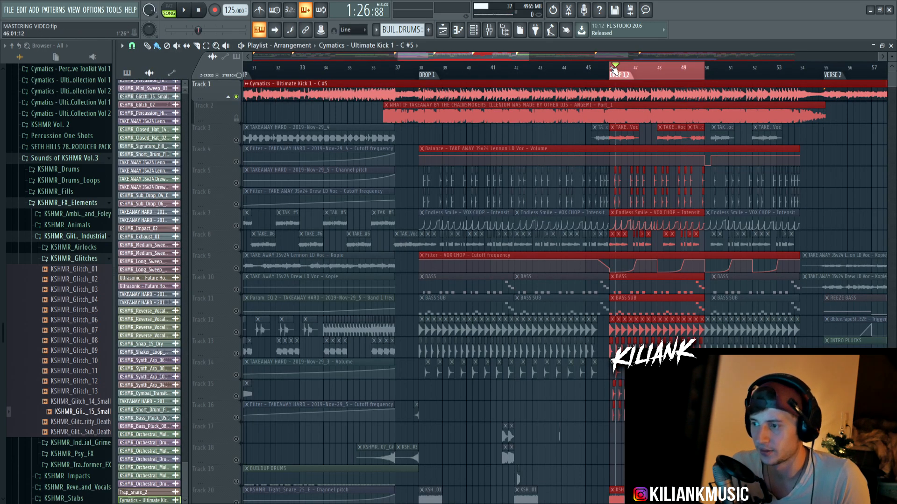
{"action": "key", "text": "F9"}
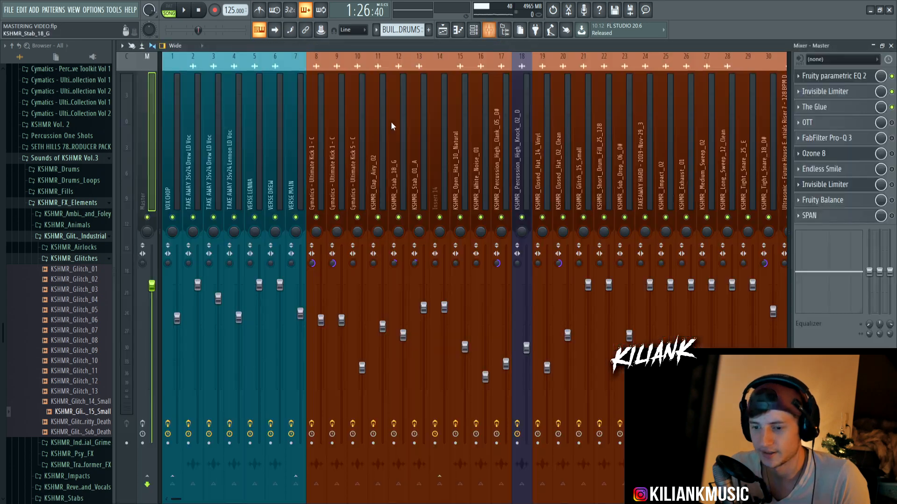
{"action": "left_click", "coordinate": [144, 424]}
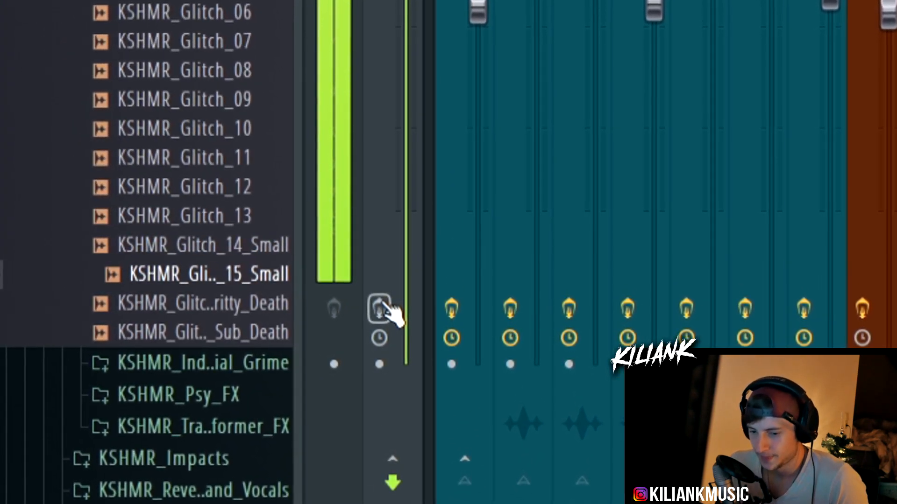
{"action": "left_click", "coordinate": [379, 309]}
{"action": "left_click", "coordinate": [379, 309]}
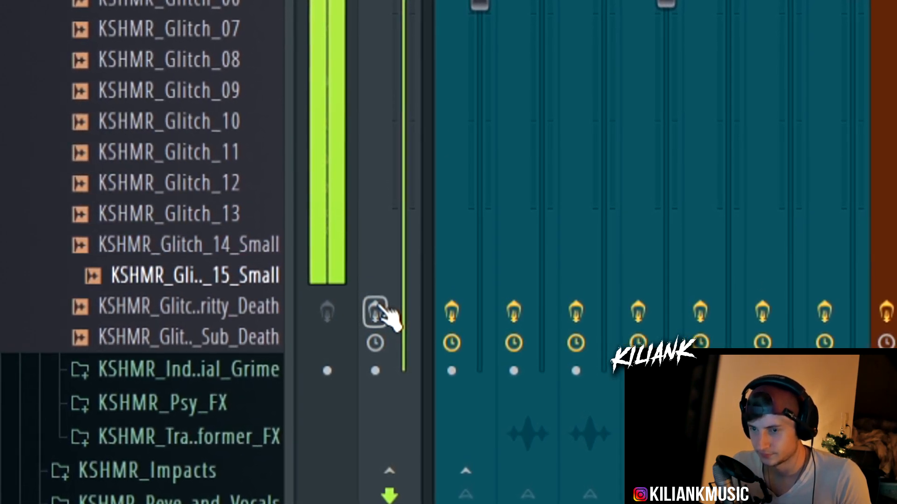
{"action": "left_click", "coordinate": [379, 310]}
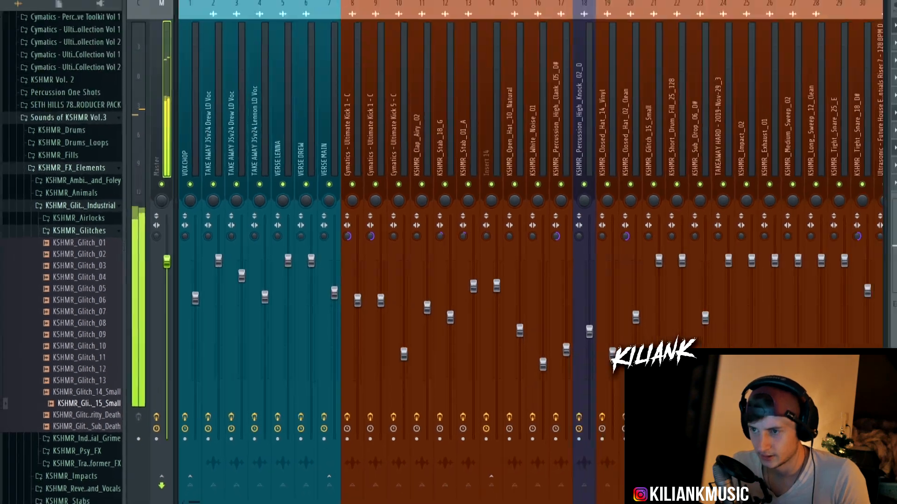
Return from the playlist to the mixer, enable OTT on the Master track, and review its settings
{"action": "left_click", "coordinate": [494, 1]}
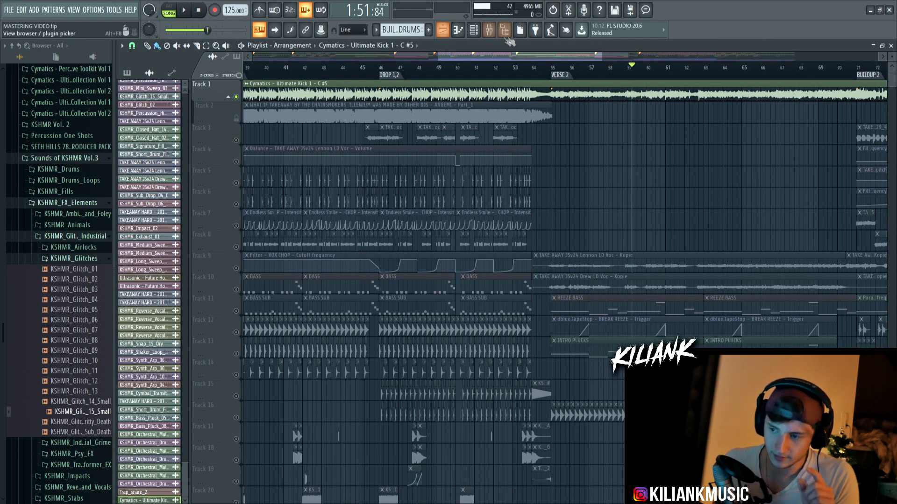
{"action": "left_click", "coordinate": [490, 30]}
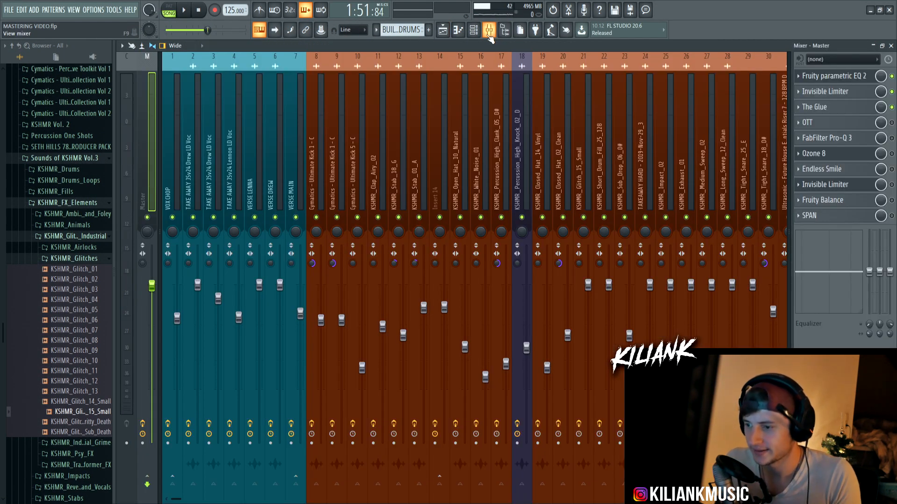
{"action": "left_click", "coordinate": [818, 123]}
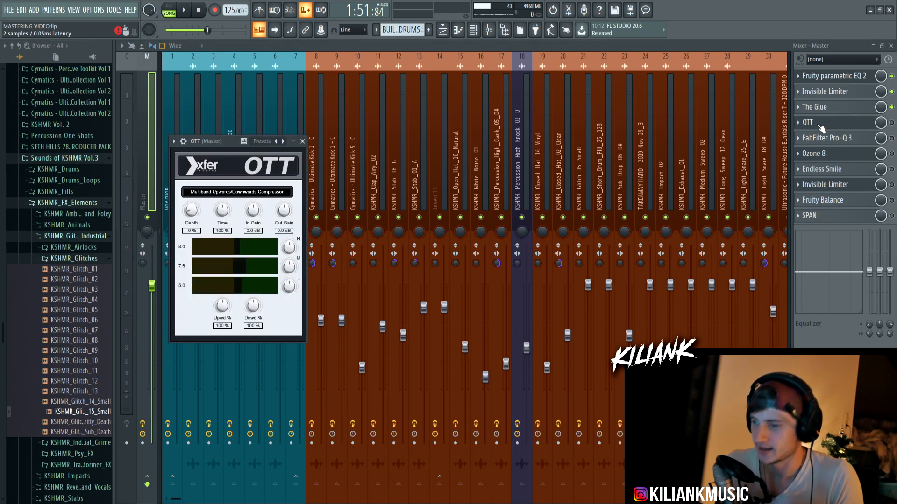
{"action": "left_click", "coordinate": [891, 123]}
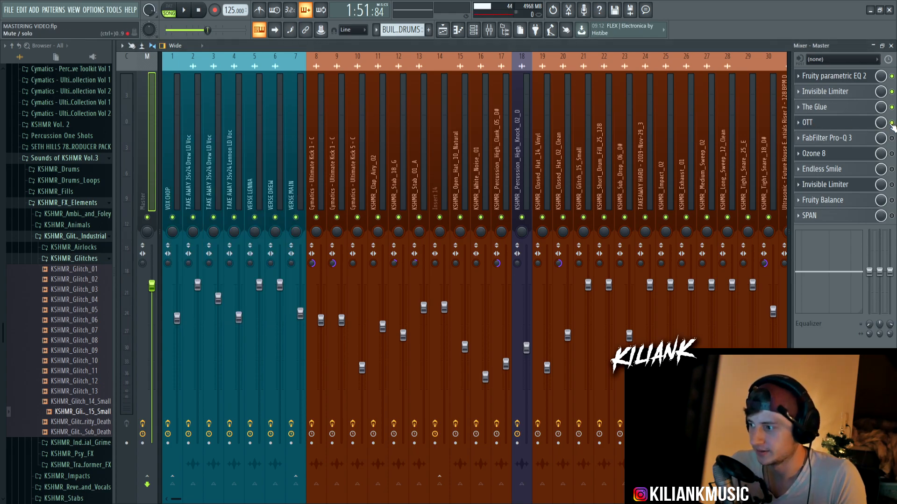
{"action": "left_click", "coordinate": [834, 125]}
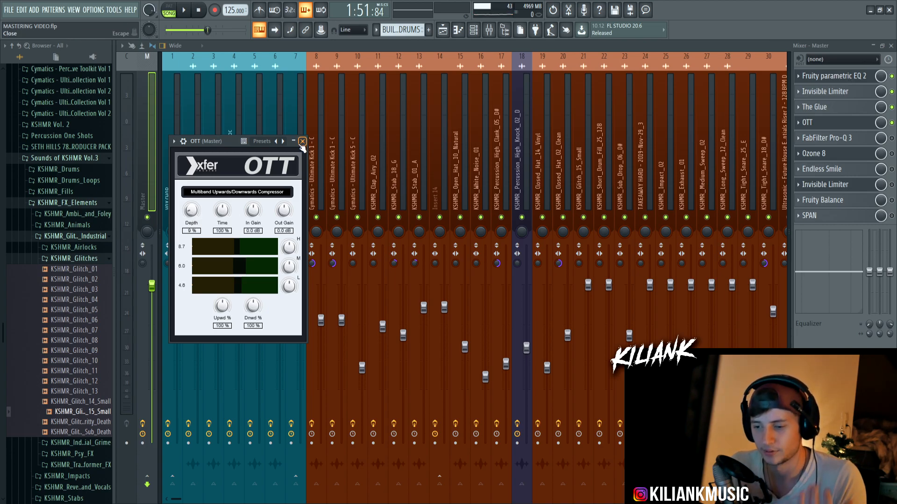
{"action": "left_click", "coordinate": [836, 125]}
Enable and open FabFilter Pro-Q 3 on the Master track with the playback position back at DROP 1,2
{"action": "left_click", "coordinate": [836, 139]}
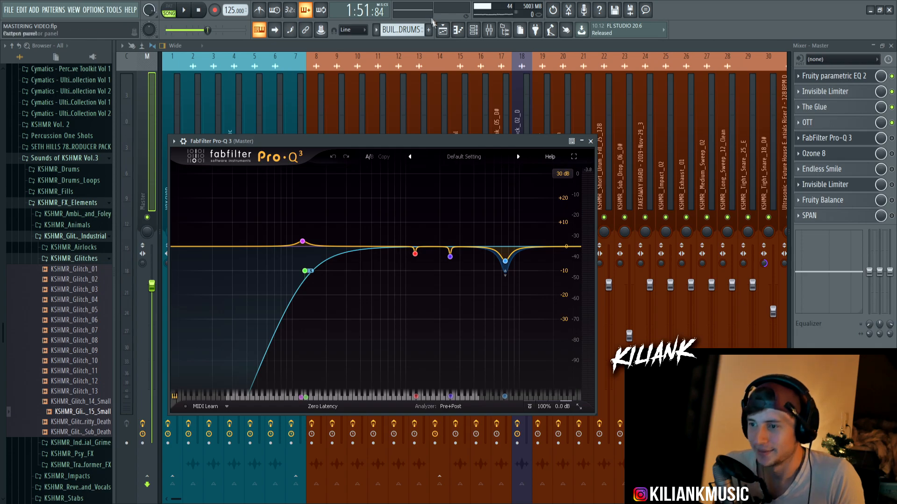
{"action": "left_click", "coordinate": [443, 30]}
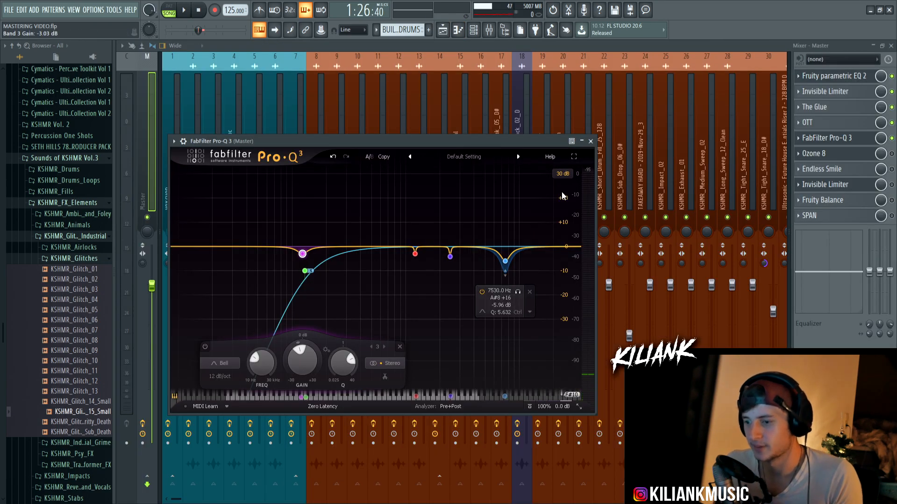
Boost Pro-Q 3 band 3 at 123.96 Hz to +30 dB and solo it while the drop plays
{"action": "mouse_move", "coordinate": [305, 269]}
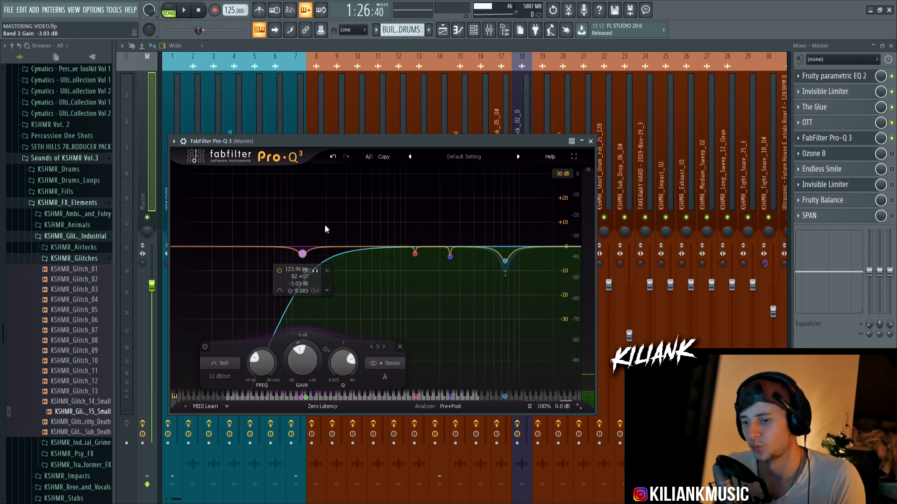
{"action": "left_click_drag", "start_coordinate": [302, 361], "coordinate": [303, 327]}
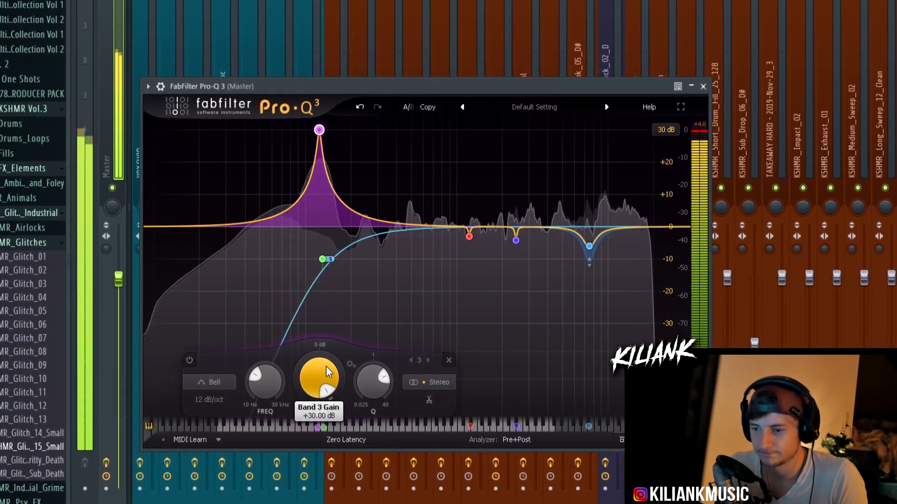
{"action": "left_click", "coordinate": [336, 150]}
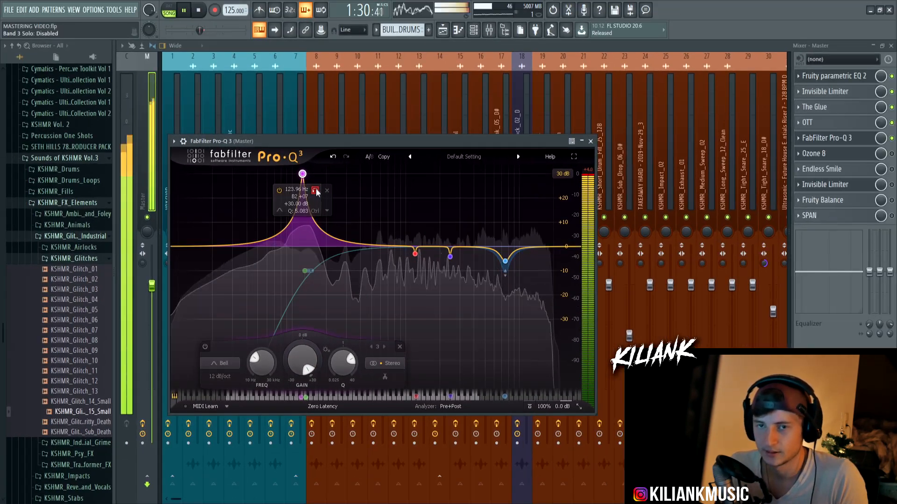
{"action": "key", "text": "space"}
Set the gain of Pro-Q 3 band 3 at 123.96 Hz to -2.45 dB
{"action": "scroll", "coordinate": [301, 366], "scroll_direction": "down", "scroll_amount": 12}
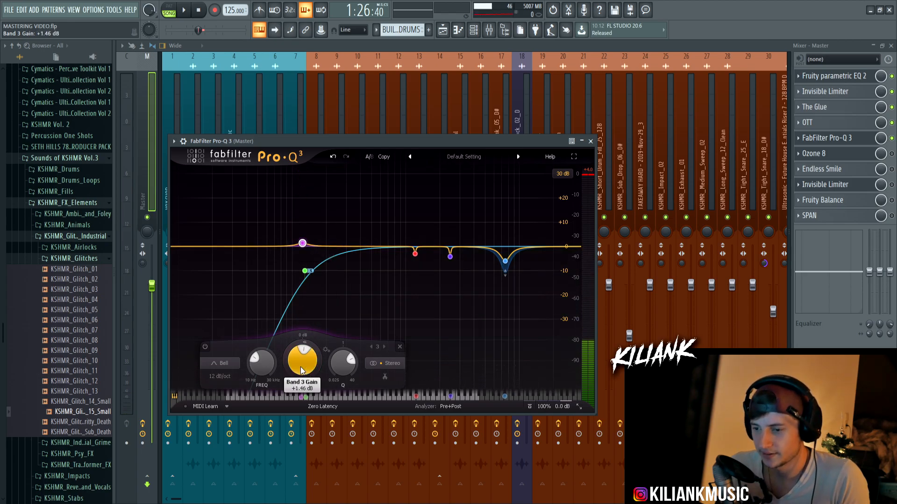
{"action": "scroll", "coordinate": [301, 366], "scroll_direction": "up", "scroll_amount": 3}
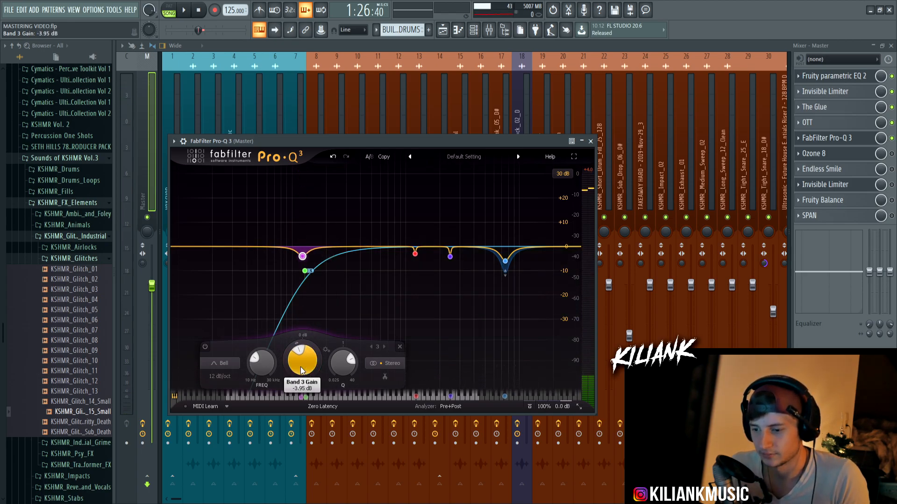
{"action": "scroll", "coordinate": [301, 366], "scroll_direction": "up", "scroll_amount": 4}
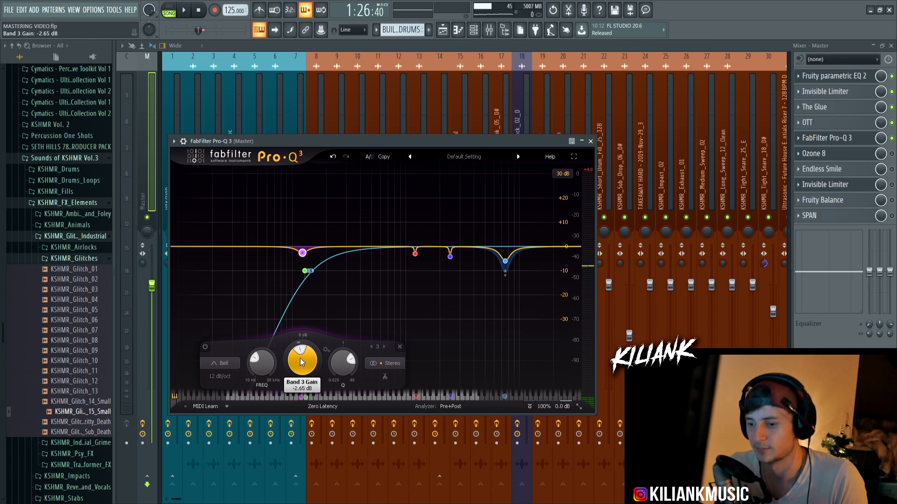
{"action": "scroll", "coordinate": [301, 361], "scroll_direction": "up", "scroll_amount": 1}
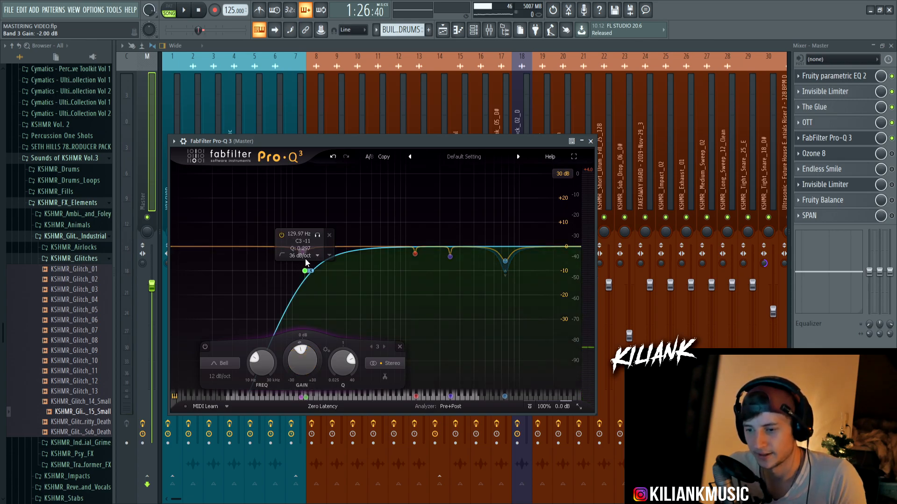
{"action": "scroll", "coordinate": [297, 364], "scroll_direction": "down", "scroll_amount": 1}
Audition Pro-Q 3 band 4 at 1212.8 Hz soloed with a +30 dB boost, and bring it back to a small cut
{"action": "left_click", "coordinate": [414, 254]}
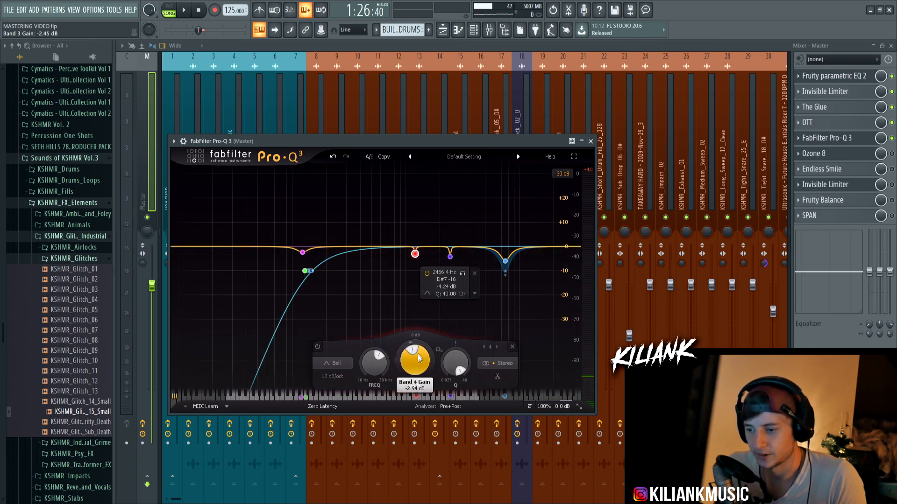
{"action": "left_click_drag", "start_coordinate": [418, 360], "coordinate": [416, 349]}
{"action": "key", "text": "space"}
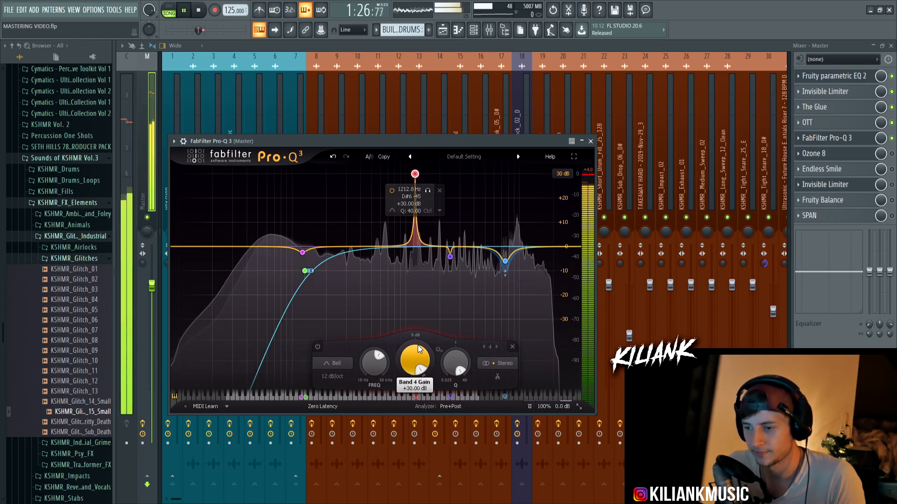
{"action": "left_click", "coordinate": [428, 191]}
{"action": "left_click", "coordinate": [427, 191]}
{"action": "key", "text": "space"}
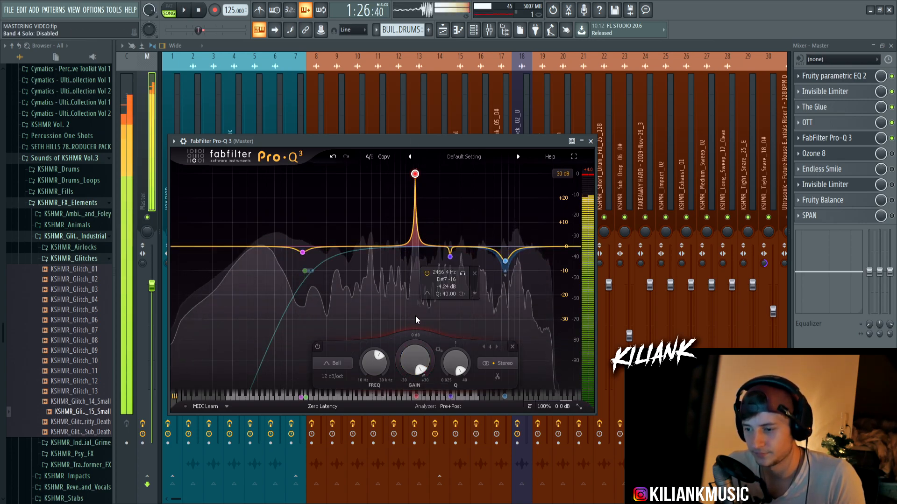
{"action": "left_click_drag", "start_coordinate": [416, 347], "coordinate": [416, 357]}
Audition Pro-Q 3 band 5 at 2466.4 Hz soloed with a +30 dB boost, and return it to a small cut
{"action": "left_click_drag", "start_coordinate": [449, 258], "coordinate": [449, 174]}
{"action": "key", "text": "space"}
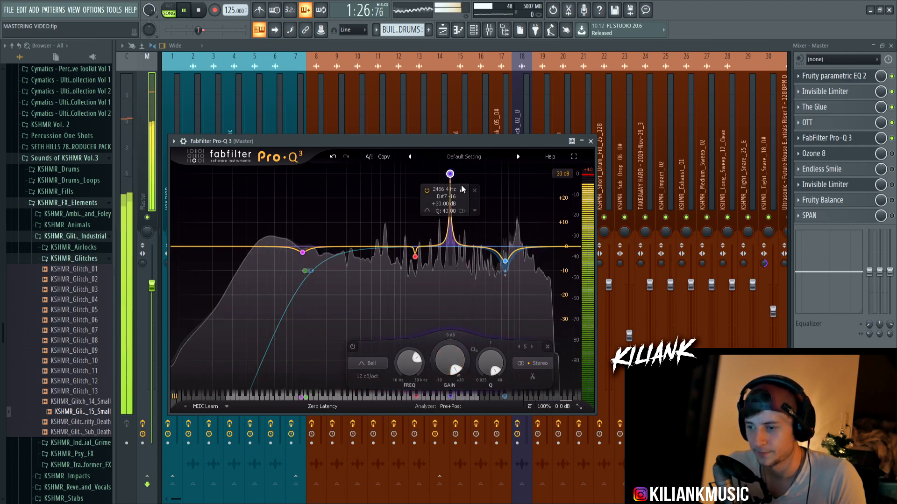
{"action": "left_click", "coordinate": [462, 190]}
{"action": "key", "text": "space"}
{"action": "left_click", "coordinate": [450, 174]}
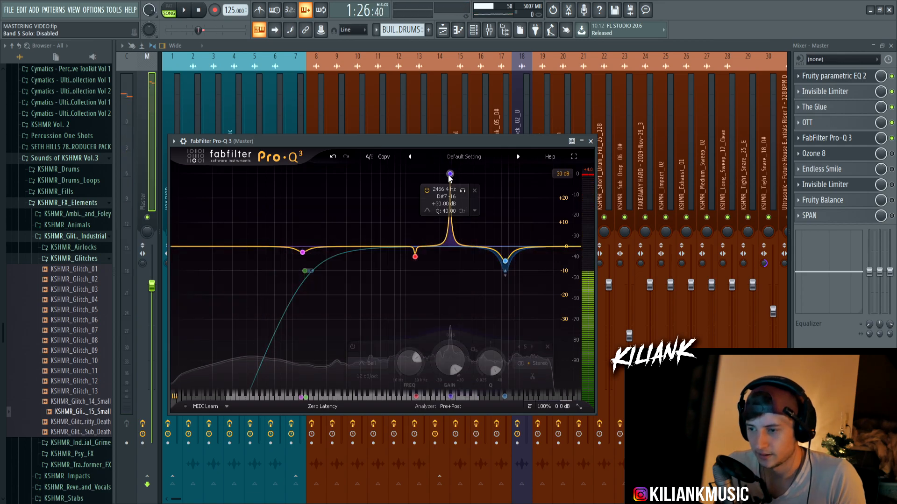
{"action": "left_click_drag", "start_coordinate": [450, 350], "coordinate": [450, 361]}
Adjust the gain of Pro-Q 3 band 2 at 7530 Hz while the drop plays, ending on a moderate cut
{"action": "left_click", "coordinate": [505, 261]}
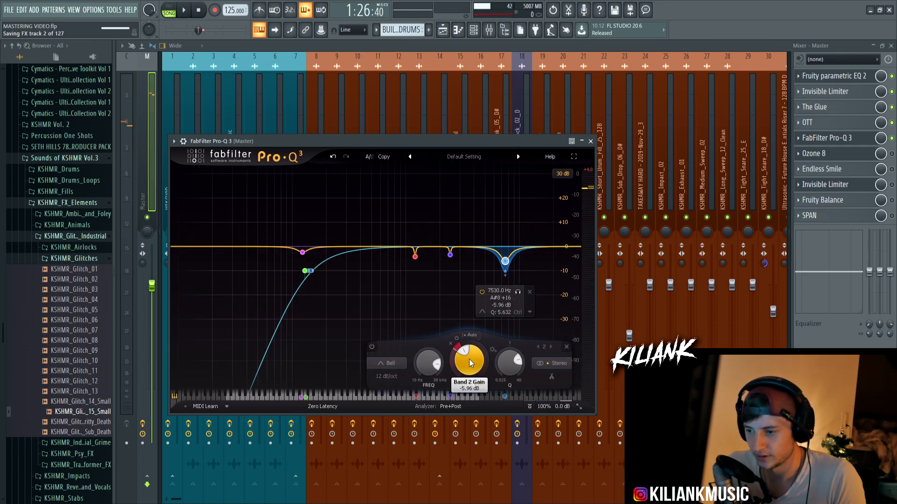
{"action": "key", "text": "space"}
{"action": "left_click_drag", "start_coordinate": [472, 356], "coordinate": [450, 394]}
{"action": "key", "text": "space"}
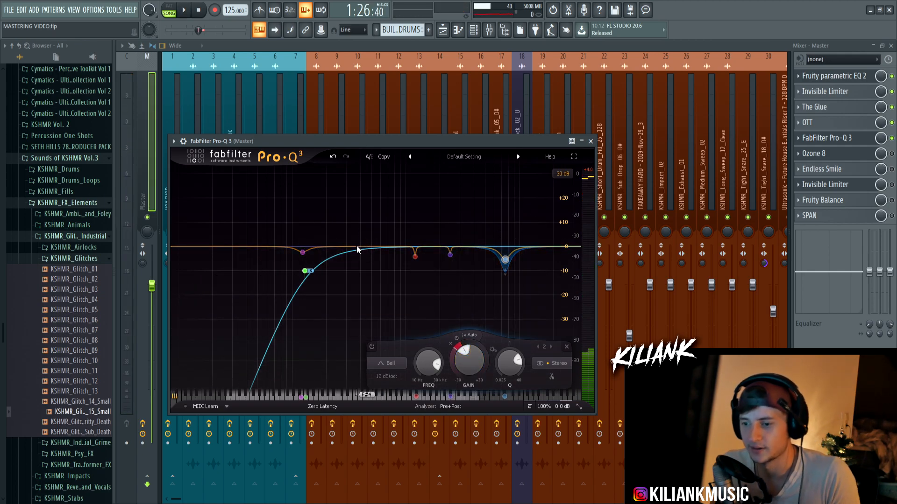
Add a narrow +30 dB bell band with Q 40 and sweep it soloed between about 300 and 410 Hz during playback
{"action": "left_click_drag", "start_coordinate": [357, 248], "coordinate": [361, 174]}
{"action": "scroll", "coordinate": [361, 174], "scroll_direction": "up", "scroll_amount": 10}
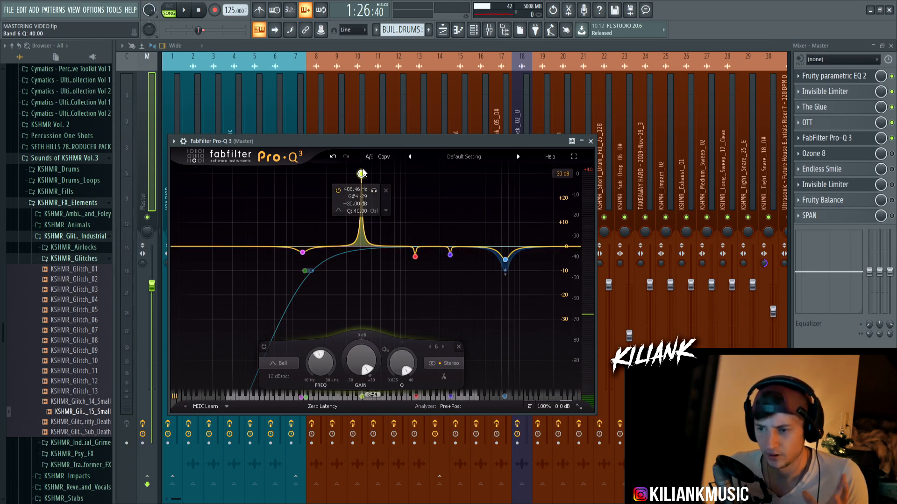
{"action": "left_click_drag", "start_coordinate": [362, 173], "coordinate": [383, 174]}
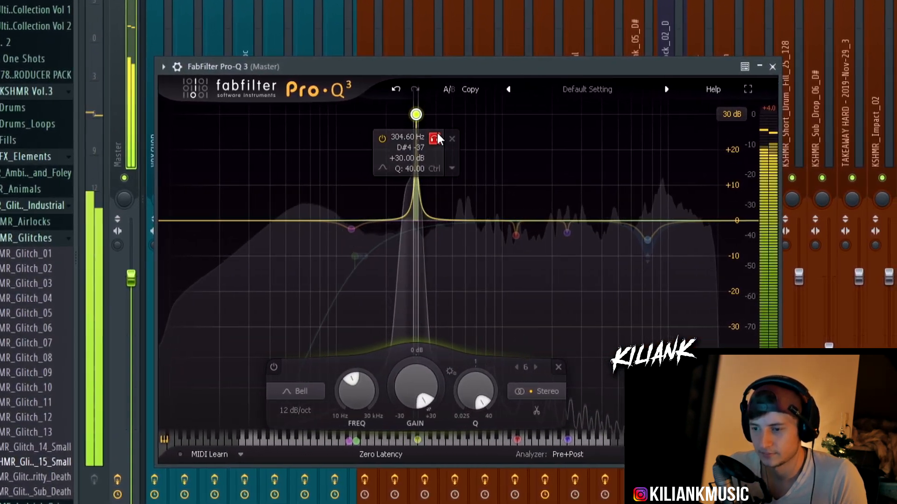
{"action": "mouse_move", "coordinate": [416, 114]}
{"action": "left_mouse_down"}
{"action": "mouse_move", "coordinate": [433, 108]}
{"action": "mouse_move", "coordinate": [420, 113]}
{"action": "left_mouse_up"}
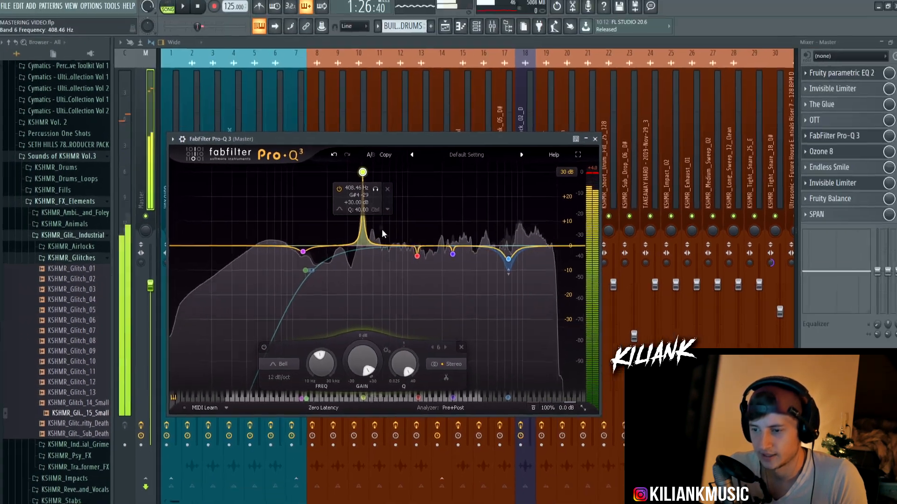
{"action": "key", "text": "space"}
{"action": "key", "text": "space"}
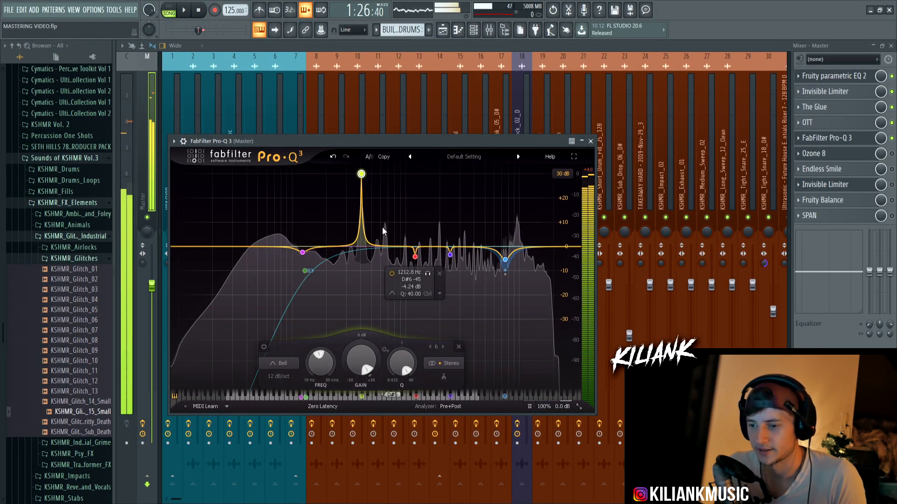
{"action": "key", "text": "space"}
Try band 6 as a -3.58 dB cut and as a +12.20 dB boost at 625.32 Hz, and remove it
{"action": "left_click_drag", "start_coordinate": [358, 350], "coordinate": [356, 361]}
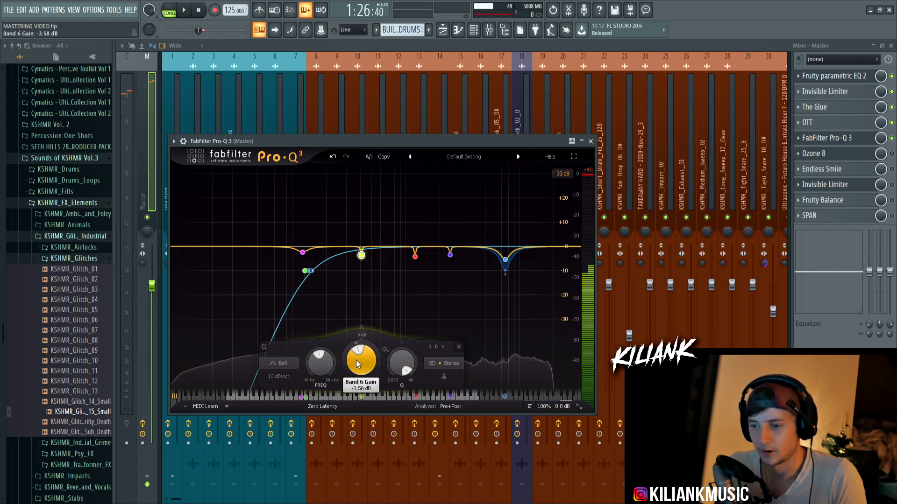
{"action": "double_click", "coordinate": [361, 253]}
{"action": "left_click_drag", "start_coordinate": [365, 249], "coordinate": [382, 219]}
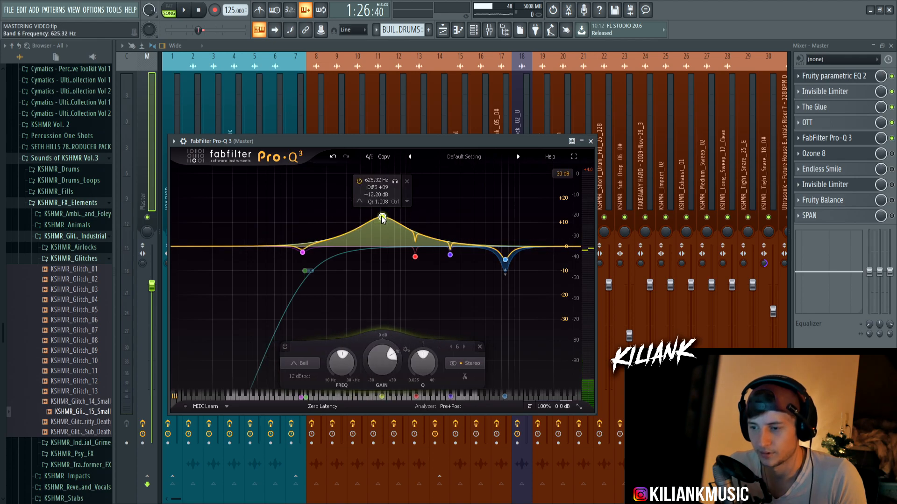
{"action": "left_click", "coordinate": [407, 182]}
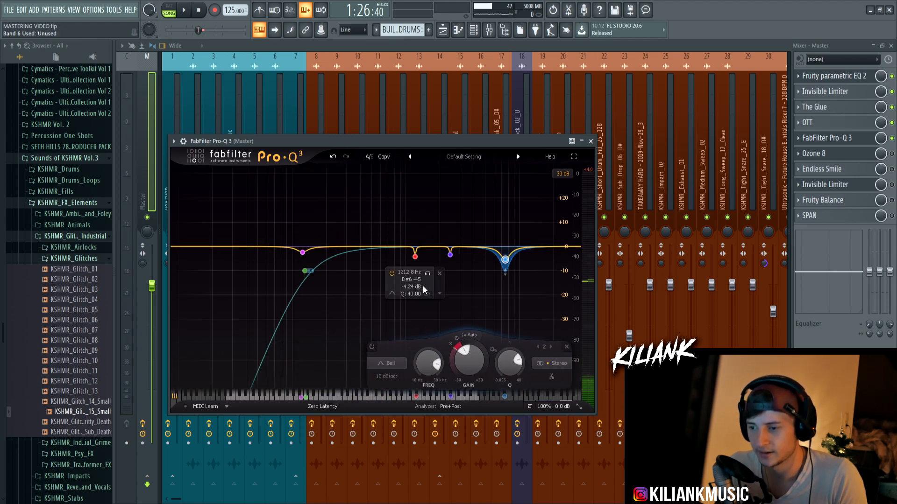
Check the side placement of the 129.97 Hz low cut, and try a low shelf band in the low end before removing it
{"action": "left_click", "coordinate": [309, 274]}
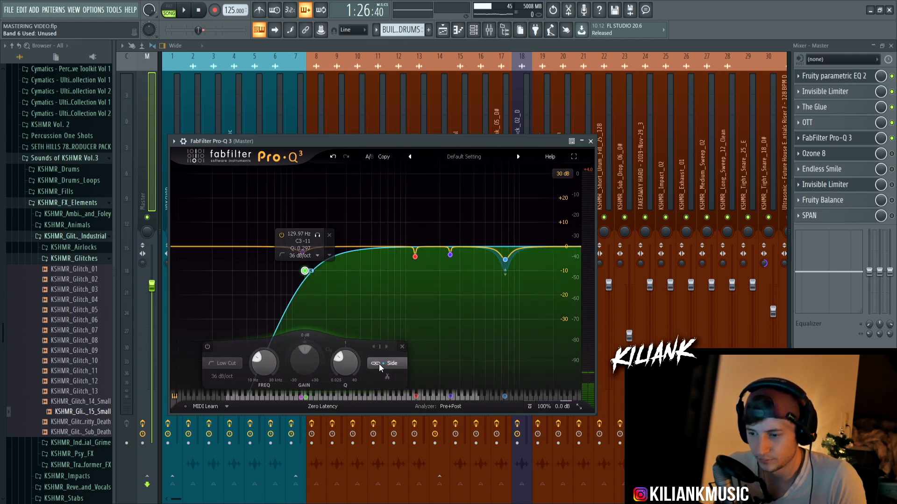
{"action": "left_click", "coordinate": [379, 363]}
{"action": "left_click", "coordinate": [217, 242]}
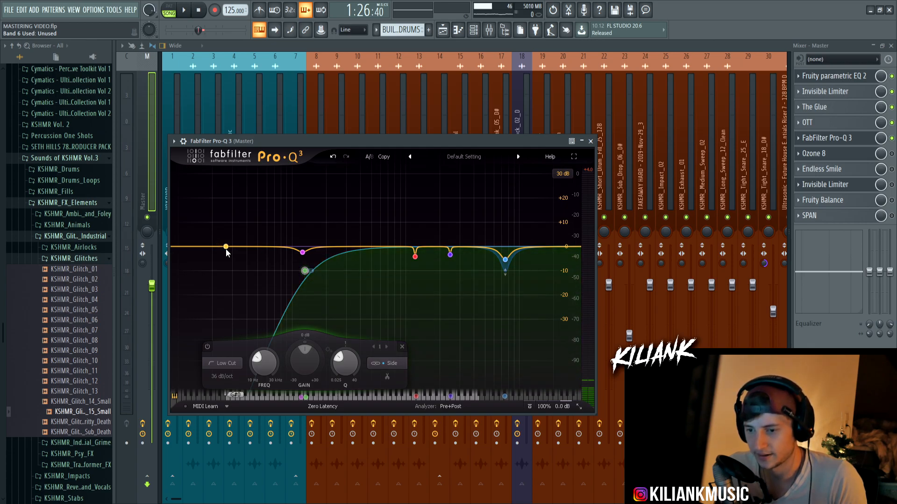
{"action": "mouse_move", "coordinate": [225, 247]}
{"action": "left_mouse_down"}
{"action": "mouse_move", "coordinate": [255, 260]}
{"action": "mouse_move", "coordinate": [372, 211]}
{"action": "mouse_move", "coordinate": [305, 216]}
{"action": "mouse_move", "coordinate": [237, 246]}
{"action": "left_mouse_up"}
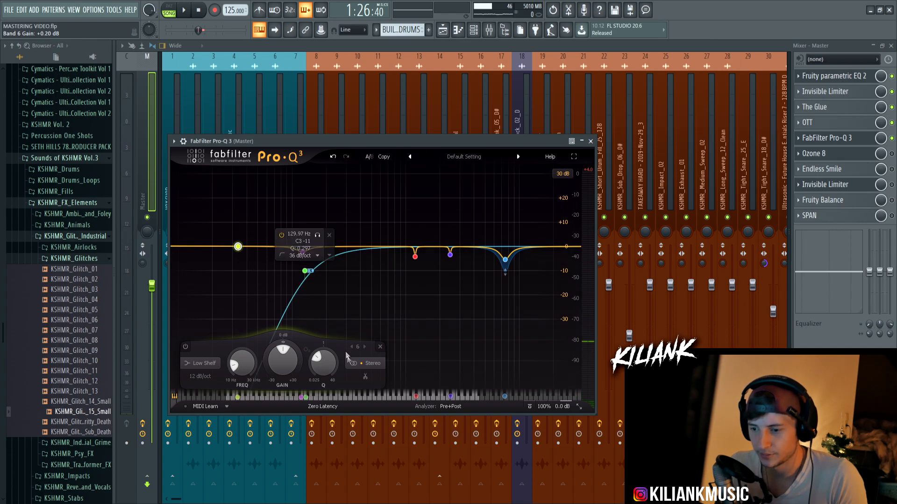
{"action": "left_click", "coordinate": [369, 363]}
{"action": "left_click", "coordinate": [370, 353]}
{"action": "left_click_drag", "start_coordinate": [238, 246], "coordinate": [256, 237]}
{"action": "left_click", "coordinate": [281, 202]}
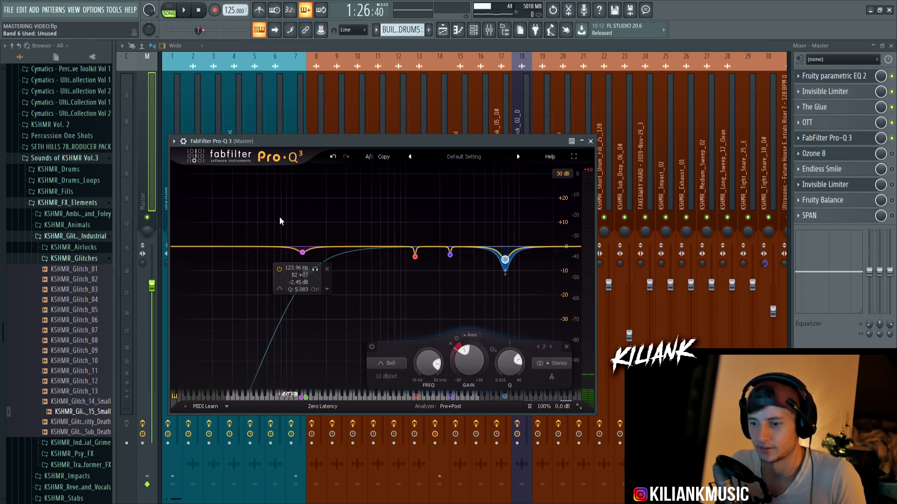
Select the side low cut band, close Pro-Q 3, and enable and open Ozone 8 on the Master
{"action": "left_click", "coordinate": [305, 271]}
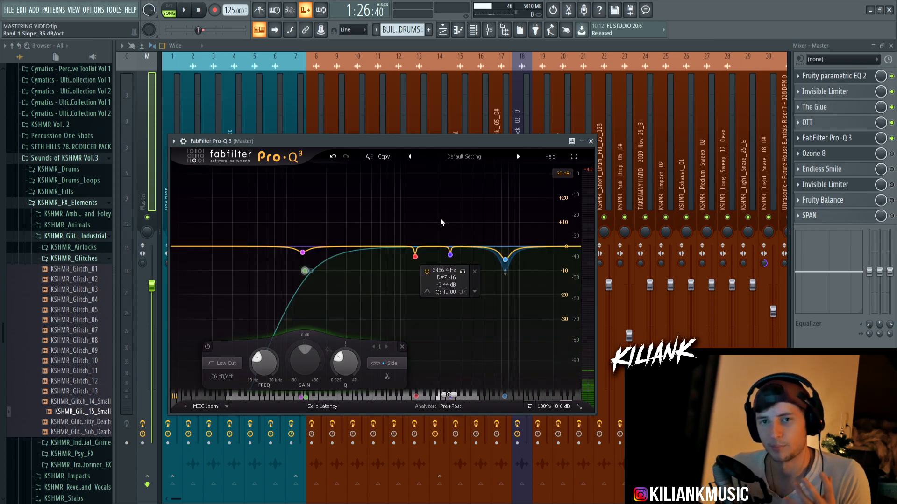
{"action": "left_click", "coordinate": [591, 141]}
{"action": "left_click", "coordinate": [837, 154]}
{"action": "left_click", "coordinate": [851, 156]}
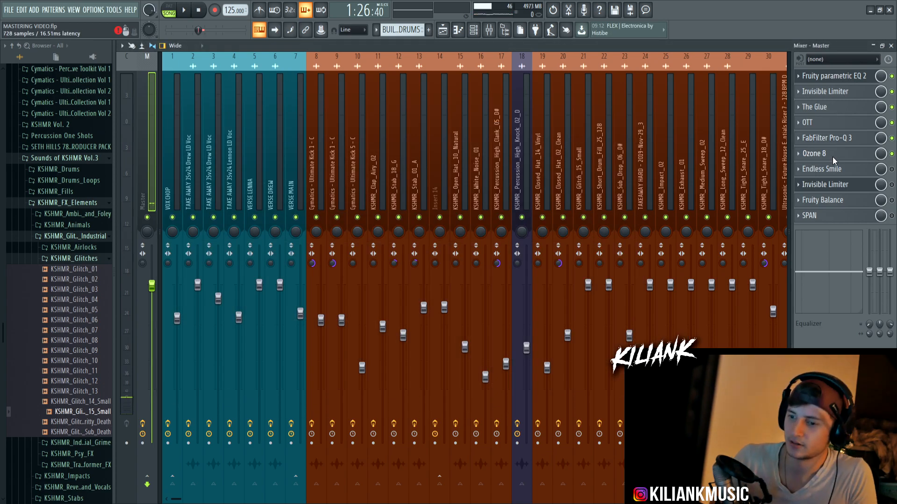
{"action": "left_click", "coordinate": [833, 156]}
Look through the Ozone 8 module choices and the Vintage EQ and Imager modules, returning to the Vintage EQ
{"action": "left_click", "coordinate": [403, 188]}
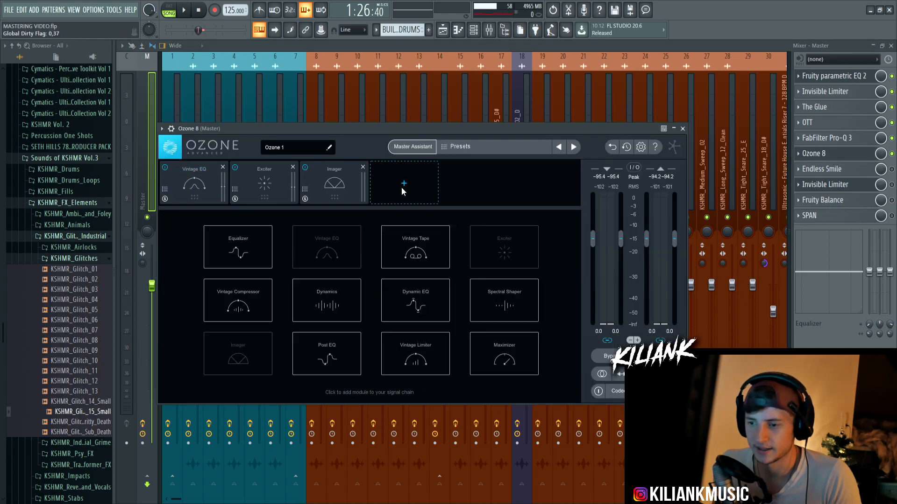
{"action": "left_click", "coordinate": [212, 189]}
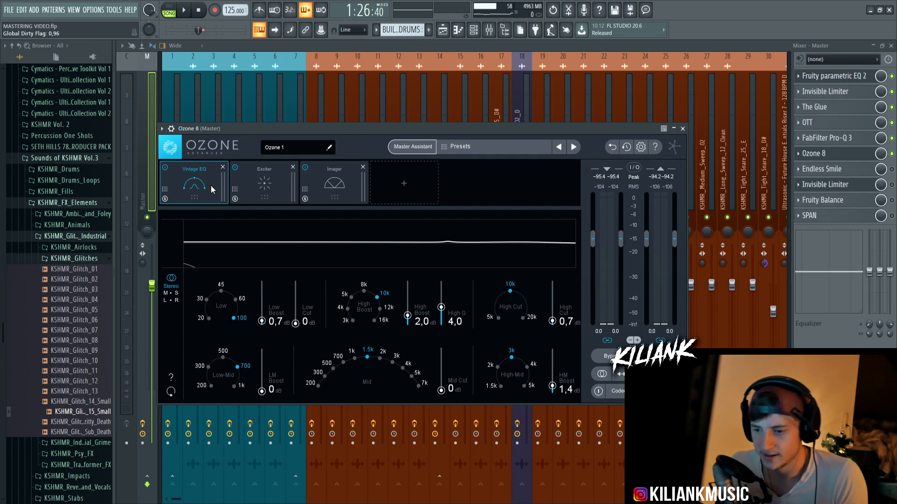
{"action": "left_click", "coordinate": [310, 185]}
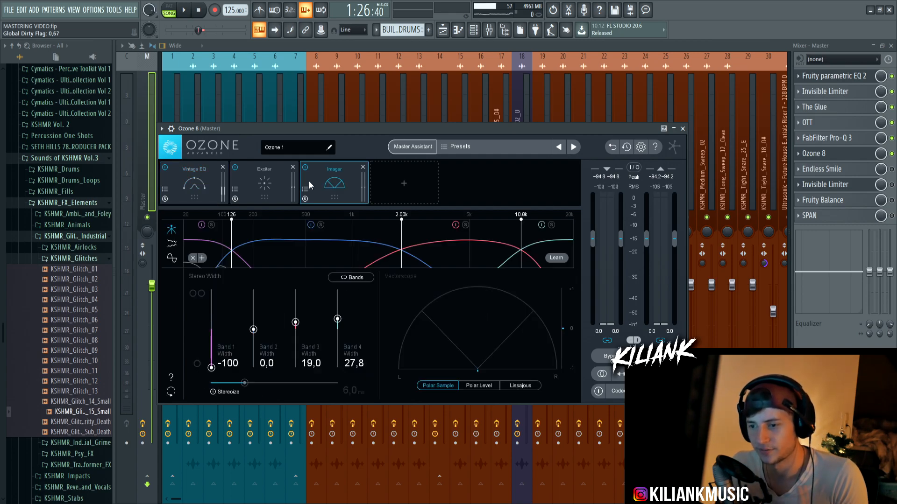
{"action": "left_click", "coordinate": [391, 190]}
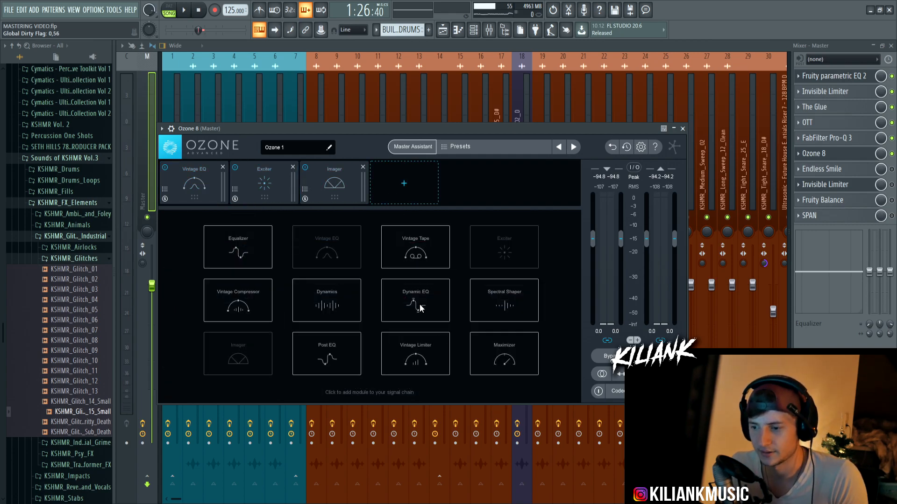
{"action": "left_click", "coordinate": [192, 191]}
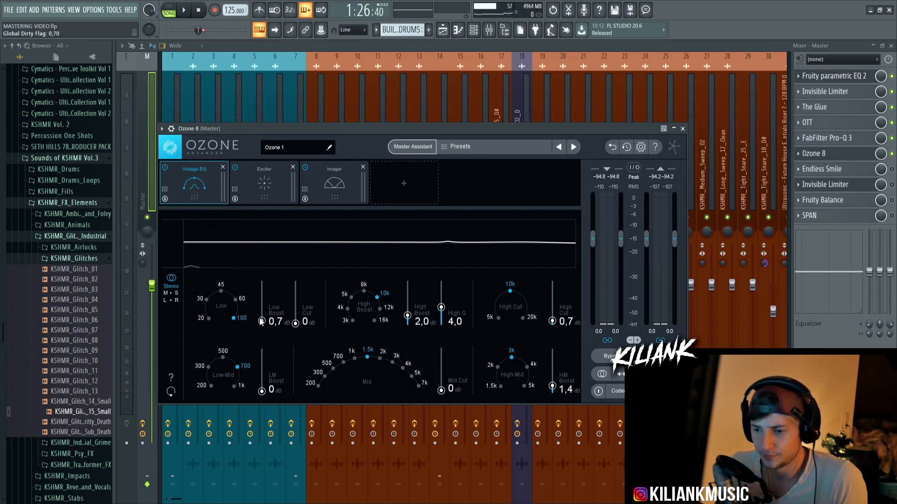
Set the Vintage EQ's Low Boost at 100 Hz to 0.2 dB
{"action": "left_click_drag", "start_coordinate": [263, 323], "coordinate": [260, 325]}
{"action": "scroll", "coordinate": [261, 325], "scroll_direction": "down", "scroll_amount": 2}
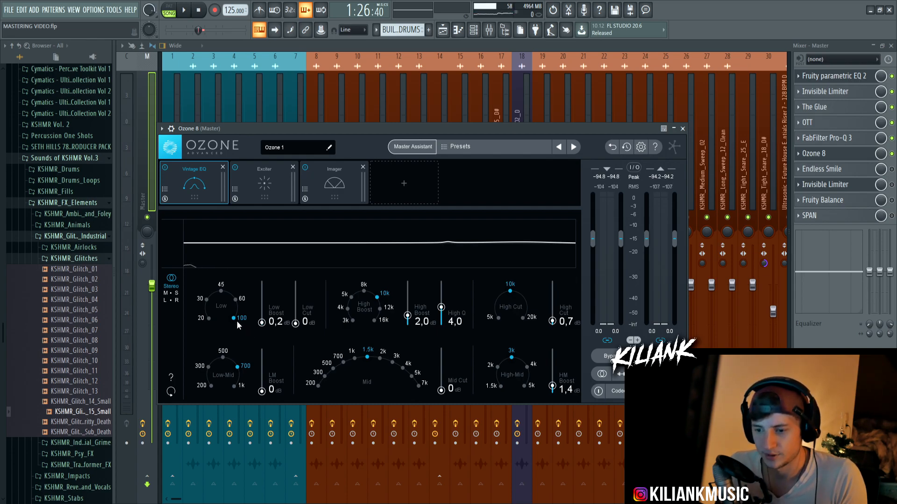
{"action": "left_click_drag", "start_coordinate": [261, 325], "coordinate": [262, 324]}
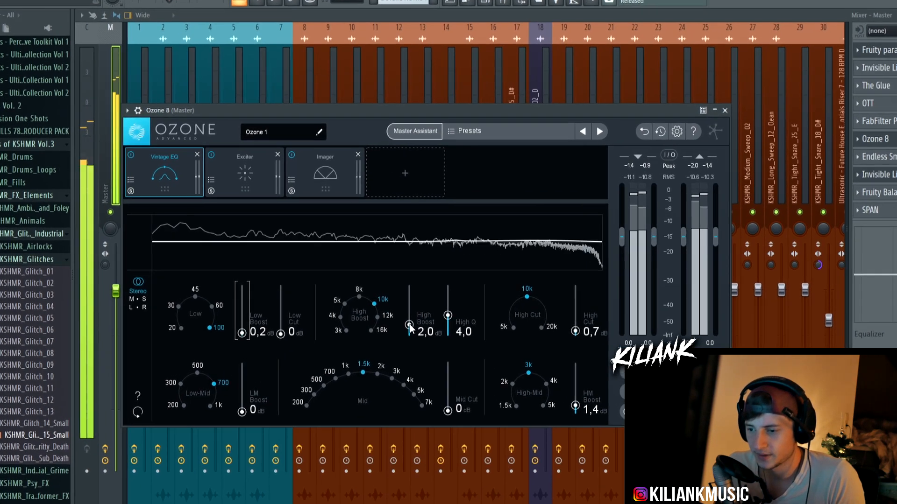
Audition the Vintage EQ's 10k High Boost at a very high setting, at 0 dB and at 7.5 dB during playback
{"action": "left_click_drag", "start_coordinate": [407, 316], "coordinate": [409, 220]}
{"action": "left_click_drag", "start_coordinate": [412, 285], "coordinate": [413, 362]}
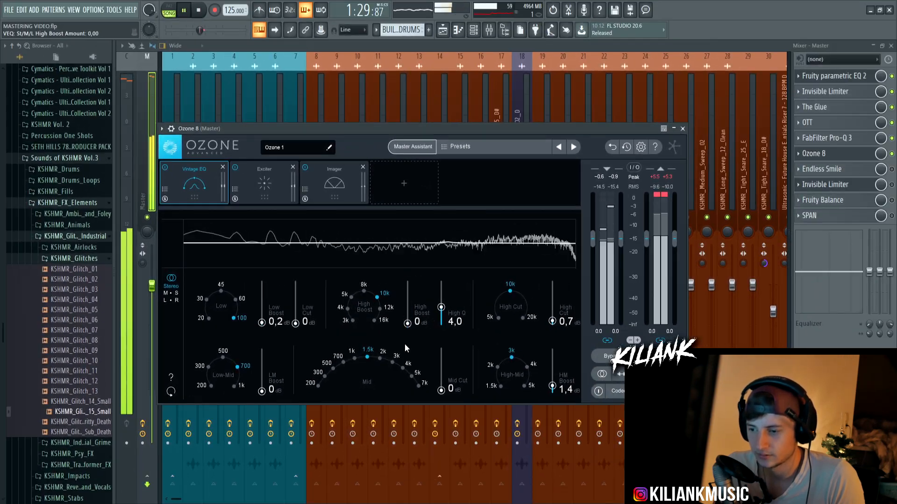
{"action": "key", "text": "space"}
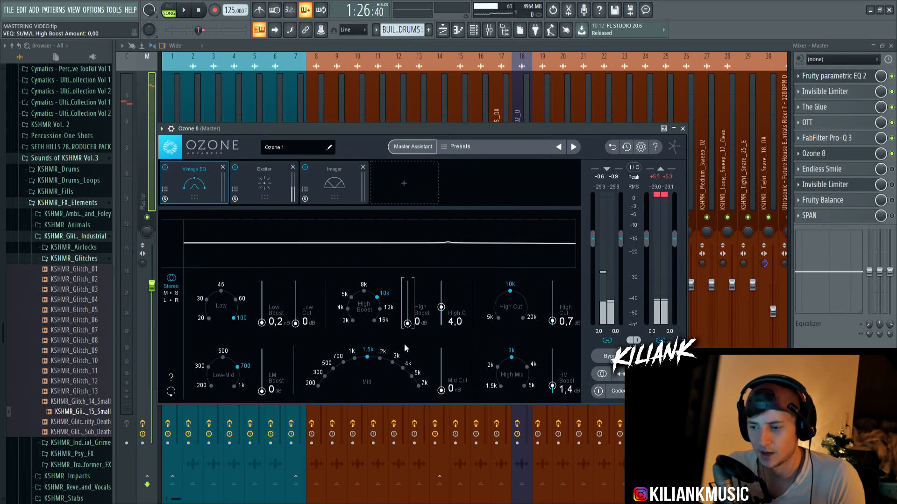
{"action": "left_click_drag", "start_coordinate": [407, 323], "coordinate": [410, 297]}
{"action": "key", "text": "space"}
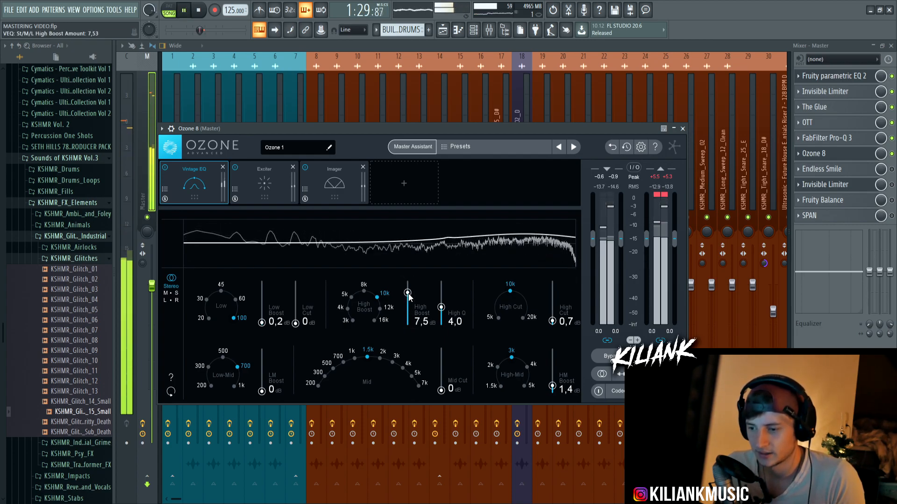
{"action": "key", "text": "space"}
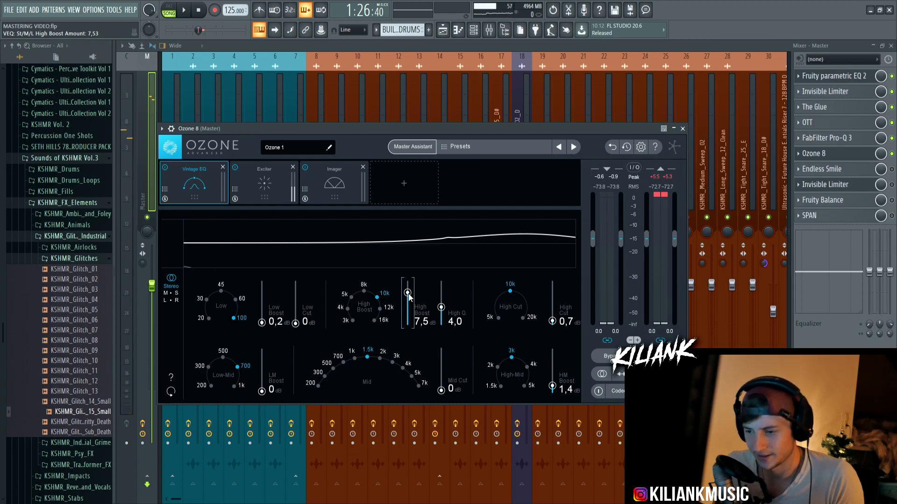
Set the Vintage EQ's High Boost at 10k to 2.2 dB while checking it with playback
{"action": "key", "text": "space"}
{"action": "left_click_drag", "start_coordinate": [408, 297], "coordinate": [409, 319]}
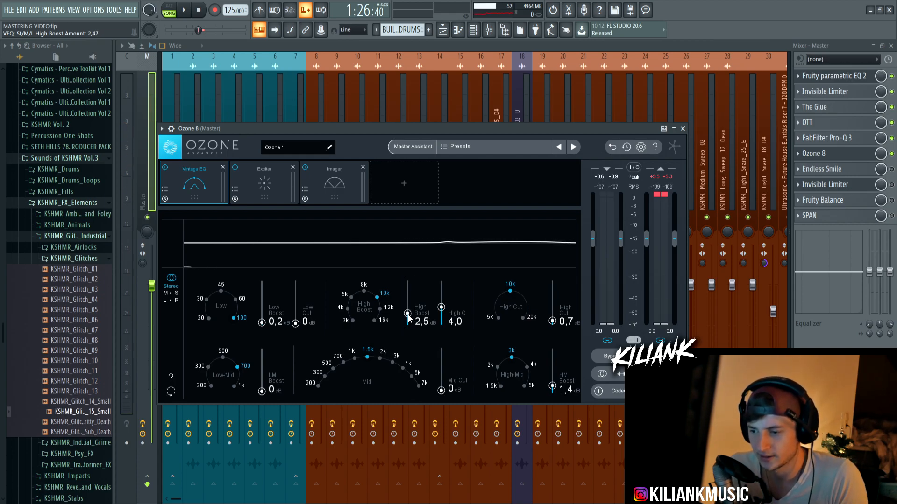
{"action": "key", "text": "space"}
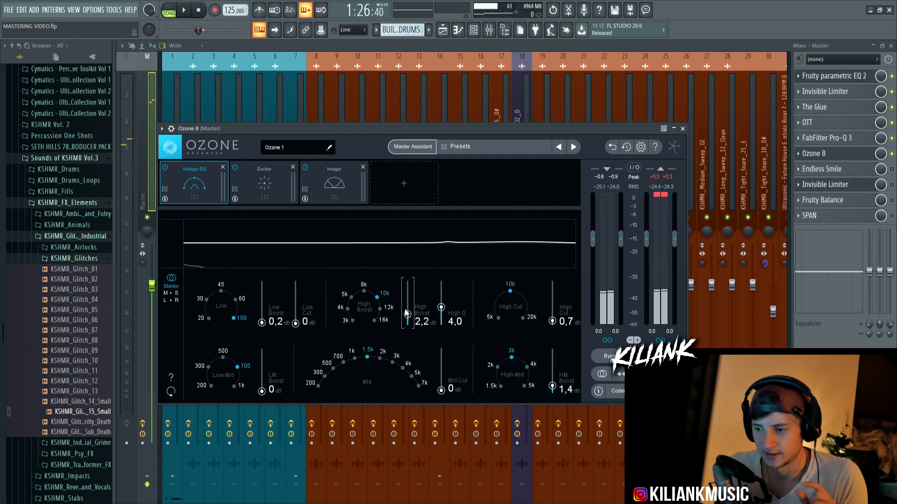
Solo the Exciter's second band in Ozone 8 and set its Tube amount to 3.1 while auditioning the drop
{"action": "left_click", "coordinate": [274, 194]}
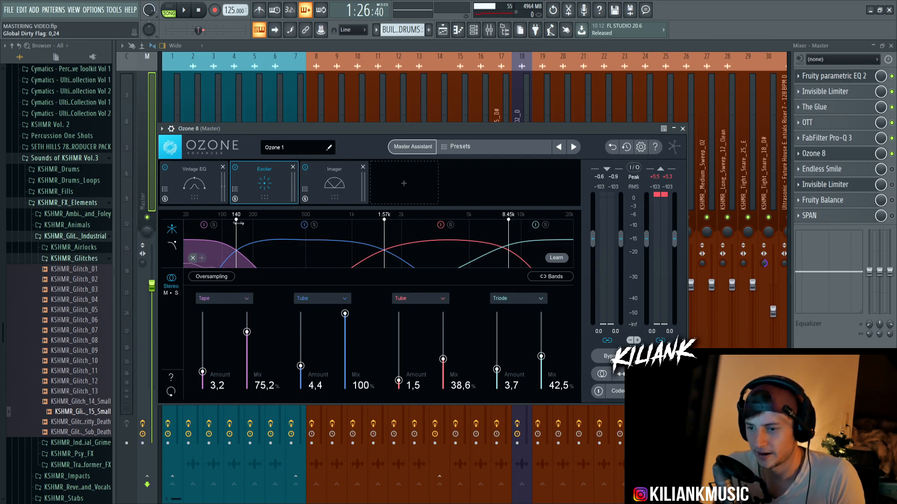
{"action": "left_click", "coordinate": [314, 225]}
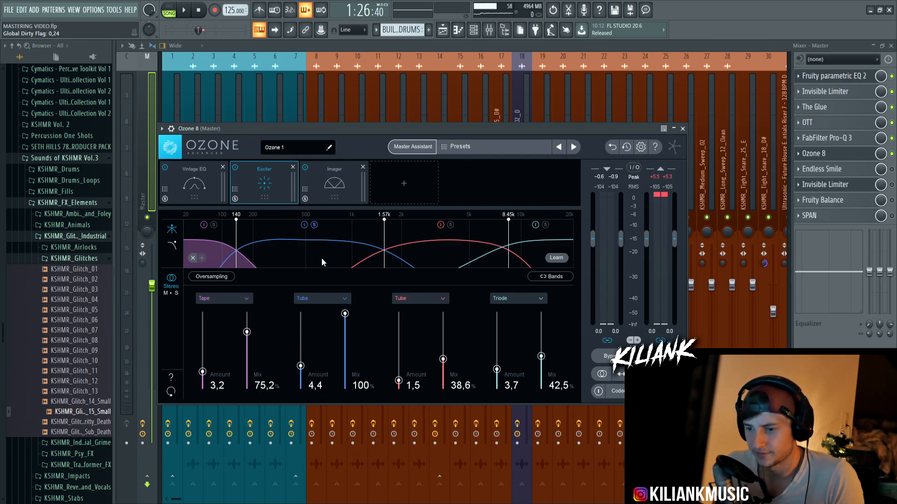
{"action": "key", "text": "space"}
{"action": "key", "text": "space"}
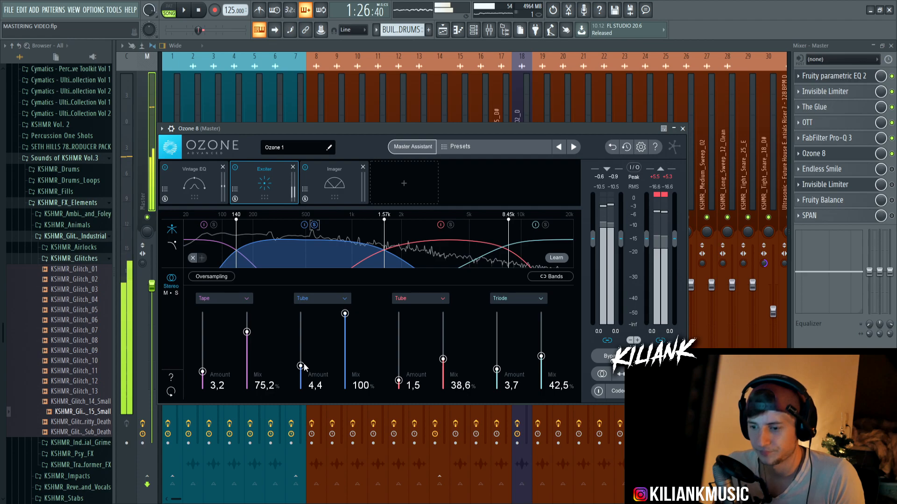
{"action": "left_click_drag", "start_coordinate": [300, 366], "coordinate": [337, 382]}
{"action": "key", "text": "space"}
{"action": "key", "text": "space"}
{"action": "key", "text": "space"}
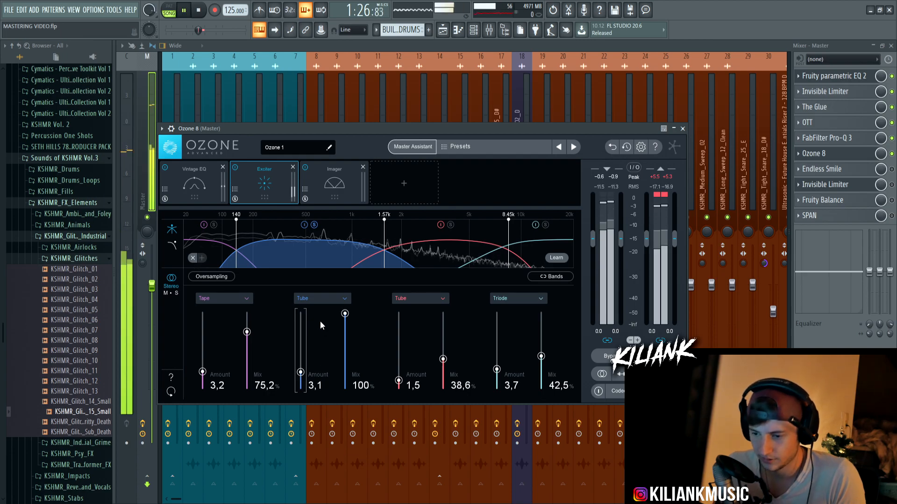
Compare the song with the Exciter bypassed and active twice during playback, and stop playback with it enabled
{"action": "left_click", "coordinate": [236, 167]}
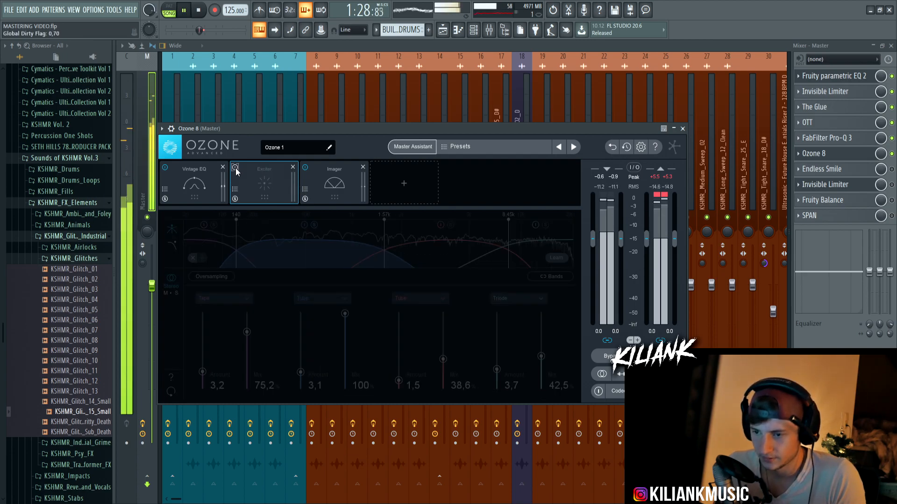
{"action": "left_click", "coordinate": [235, 167]}
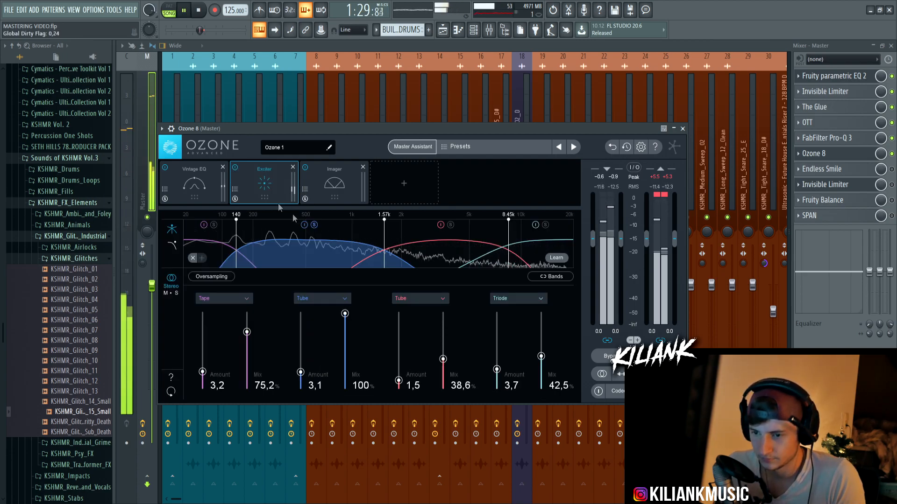
{"action": "left_click", "coordinate": [236, 167]}
{"action": "left_click", "coordinate": [235, 168]}
{"action": "key", "text": "space"}
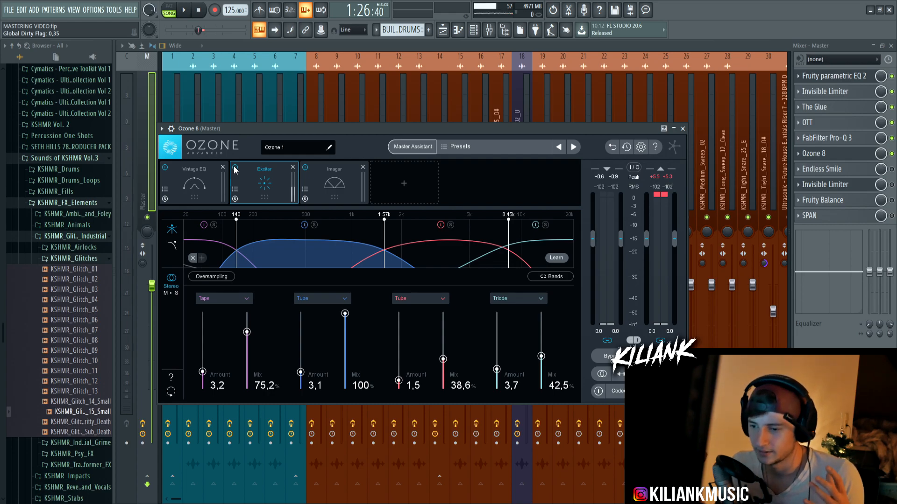
Open the Imager module and set the crossover between bands 1 and 2 to 130 Hz
{"action": "left_click", "coordinate": [318, 181]}
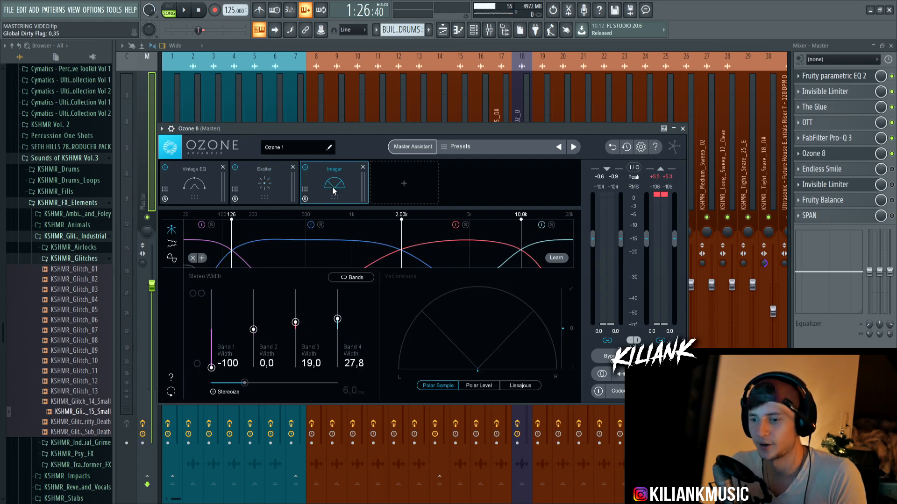
{"action": "left_click_drag", "start_coordinate": [231, 225], "coordinate": [232, 222]}
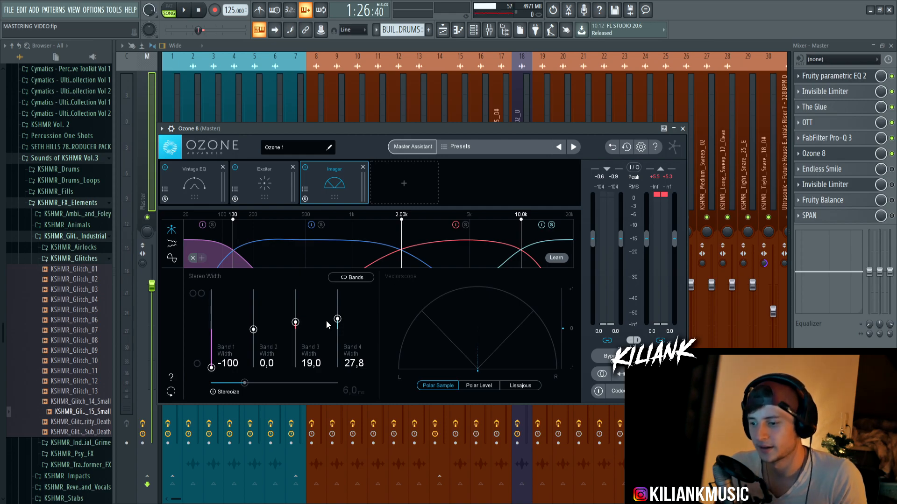
Close Ozone 8 and compare Verse 2 with the Master effects bypassed and active during playback
{"action": "left_click", "coordinate": [683, 128]}
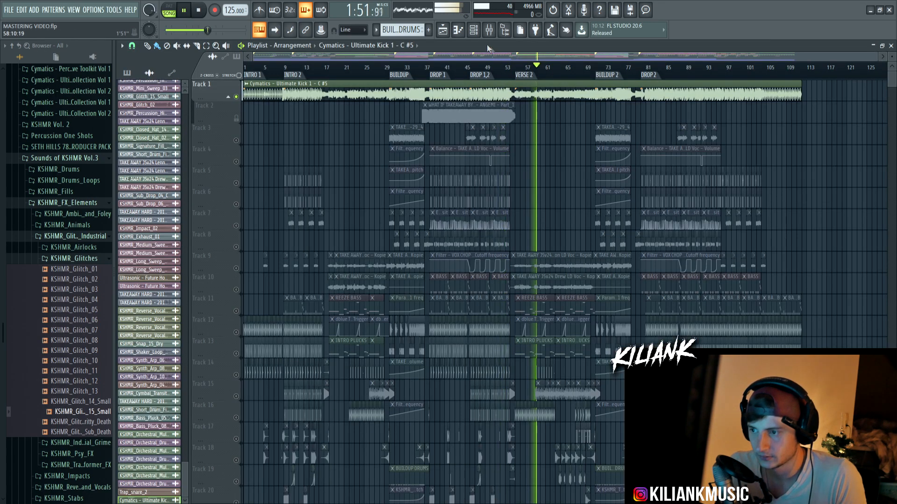
{"action": "left_click", "coordinate": [489, 29]}
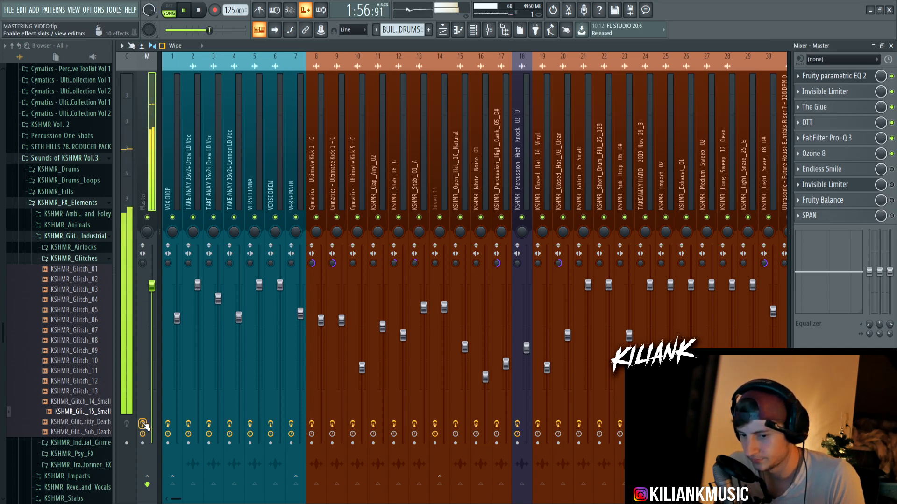
{"action": "key", "text": "space"}
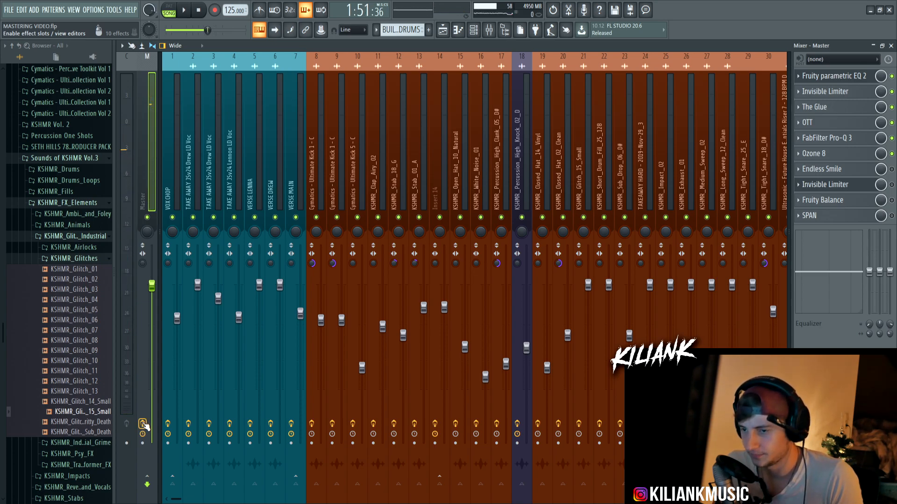
{"action": "key", "text": "space"}
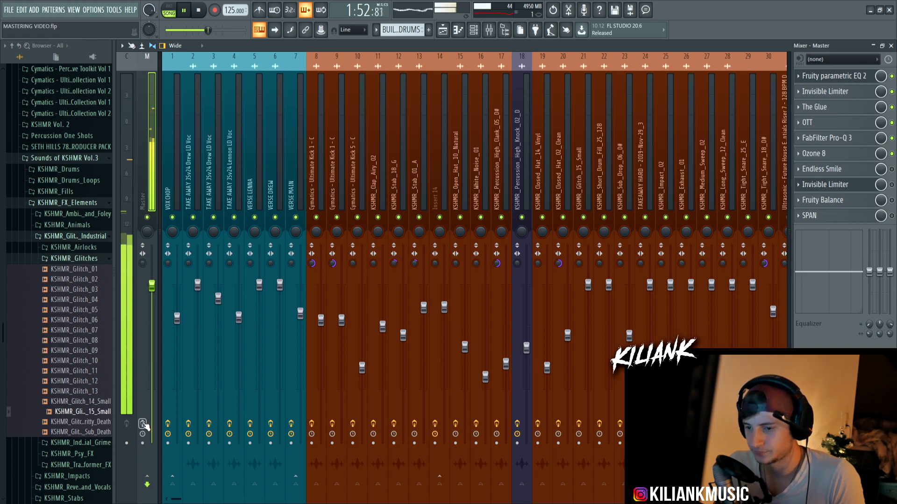
{"action": "left_click", "coordinate": [143, 424]}
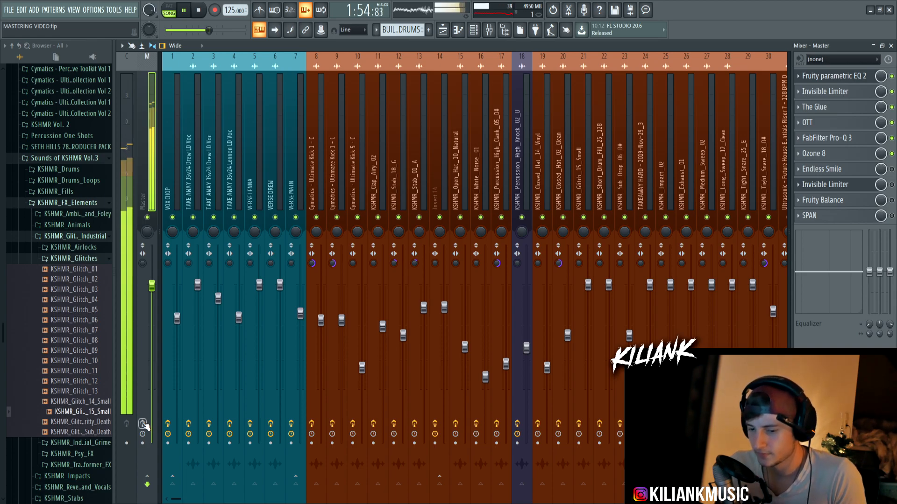
{"action": "key", "text": "space"}
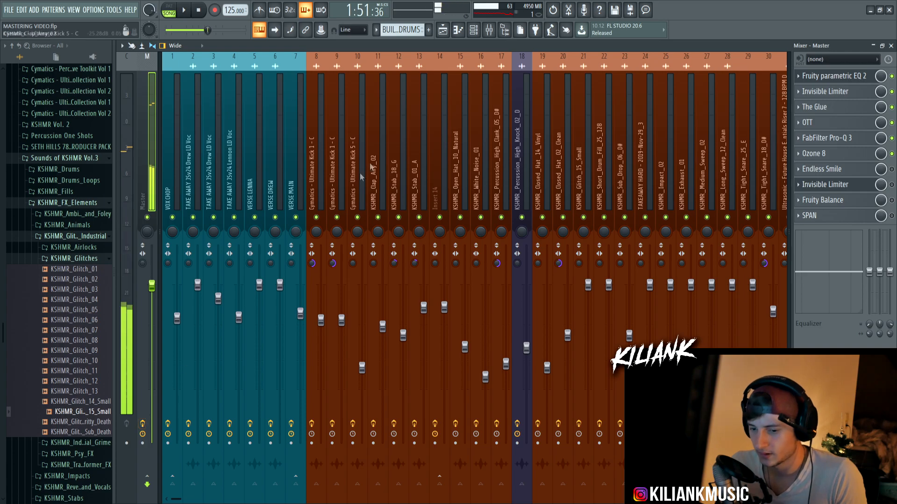
Enable Endless Smile and the second Invisible Limiter on the Master, and set that limiter's input gain to 0.00 dB
{"action": "left_click", "coordinate": [443, 29]}
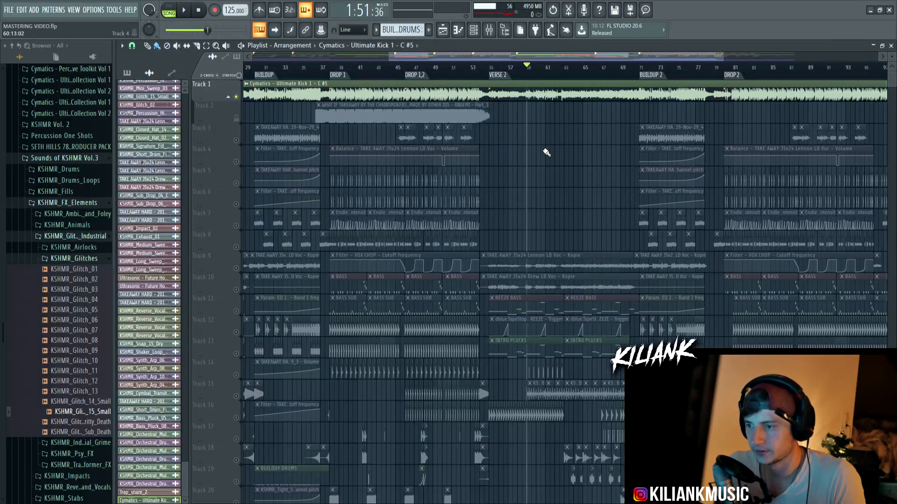
{"action": "left_click", "coordinate": [489, 29]}
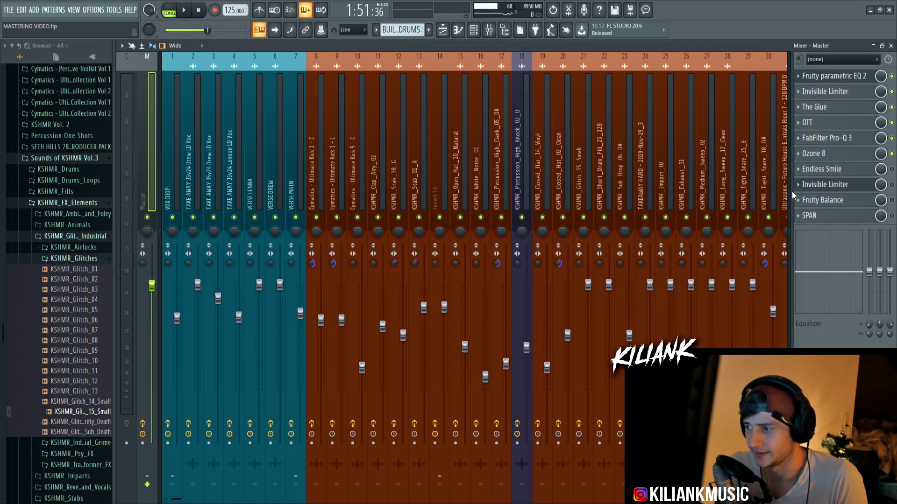
{"action": "left_click", "coordinate": [891, 169]}
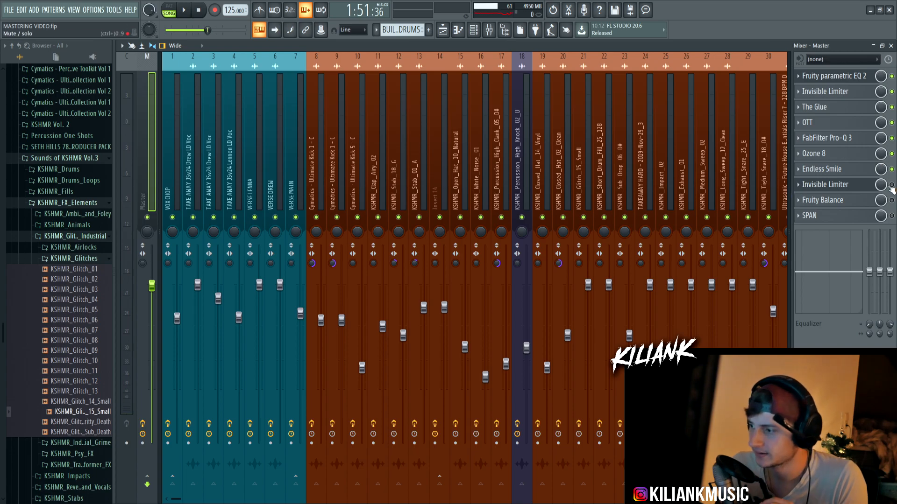
{"action": "left_click", "coordinate": [843, 189]}
{"action": "left_click", "coordinate": [843, 189]}
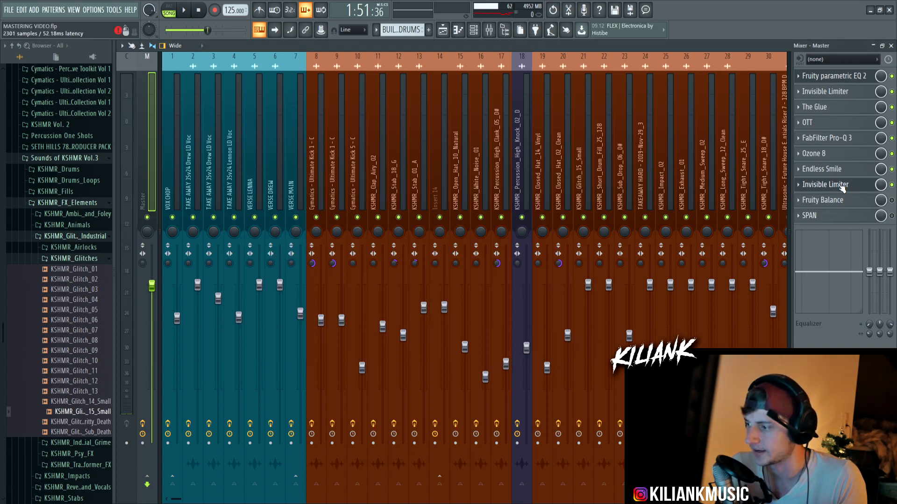
{"action": "left_click", "coordinate": [843, 189]}
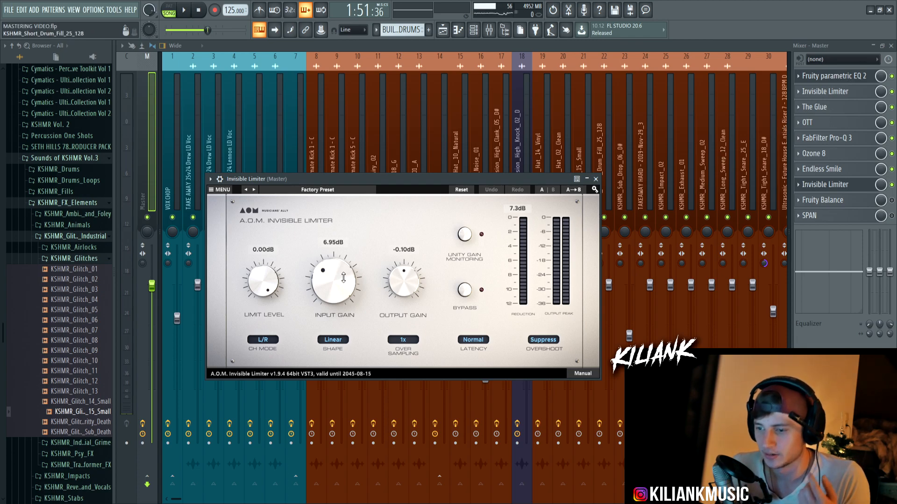
{"action": "left_click_drag", "start_coordinate": [337, 278], "coordinate": [346, 349]}
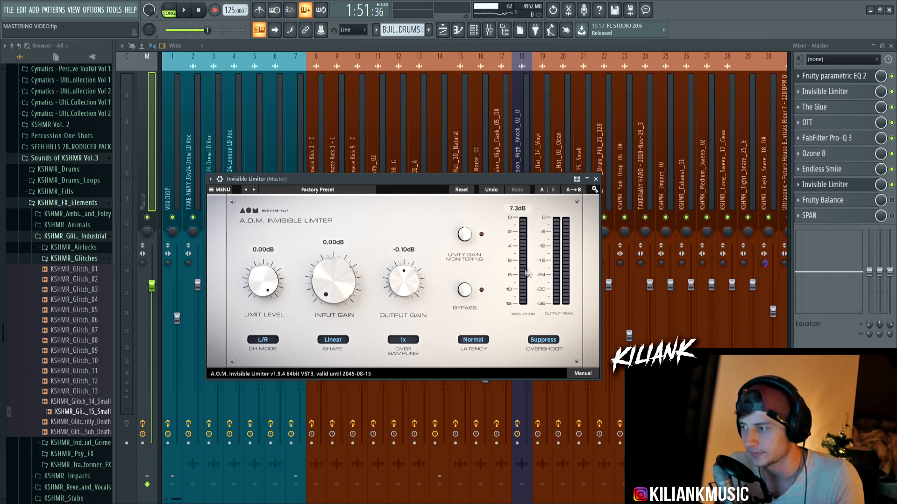
Move the playback position to the start of Drop 1 and push the limiter's input gain to 13.15 dB during playback
{"action": "left_click", "coordinate": [442, 30]}
{"action": "left_click_drag", "start_coordinate": [427, 69], "coordinate": [332, 70]}
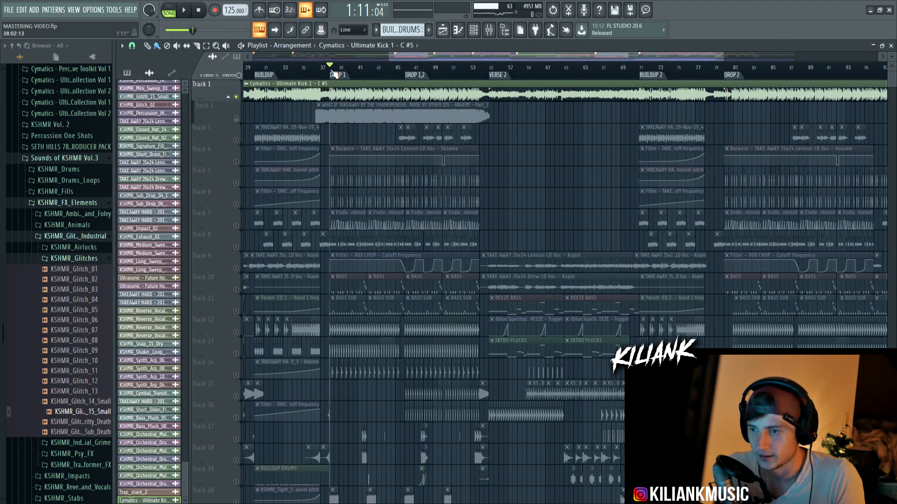
{"action": "key", "text": "F9"}
{"action": "left_click", "coordinate": [829, 185]}
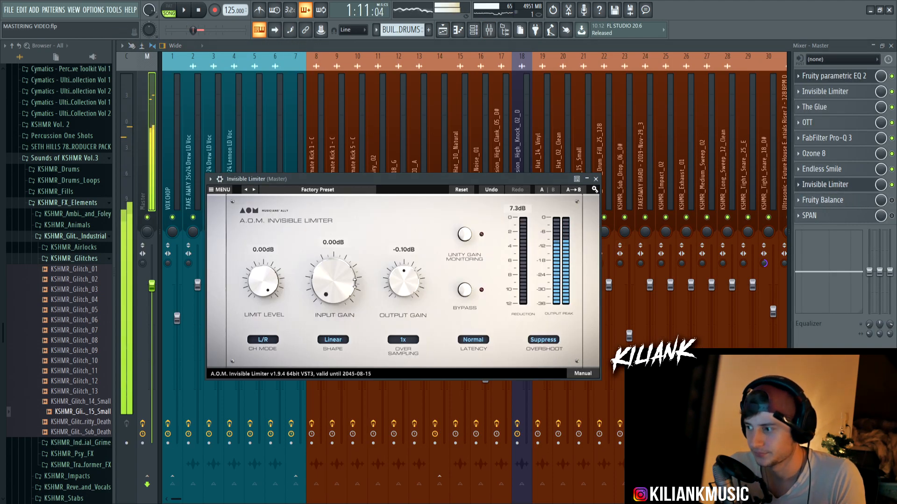
{"action": "mouse_move", "coordinate": [338, 279]}
{"action": "left_mouse_down"}
{"action": "mouse_move", "coordinate": [332, 220]}
{"action": "mouse_move", "coordinate": [330, 282]}
{"action": "left_mouse_up"}
{"action": "key", "text": "space"}
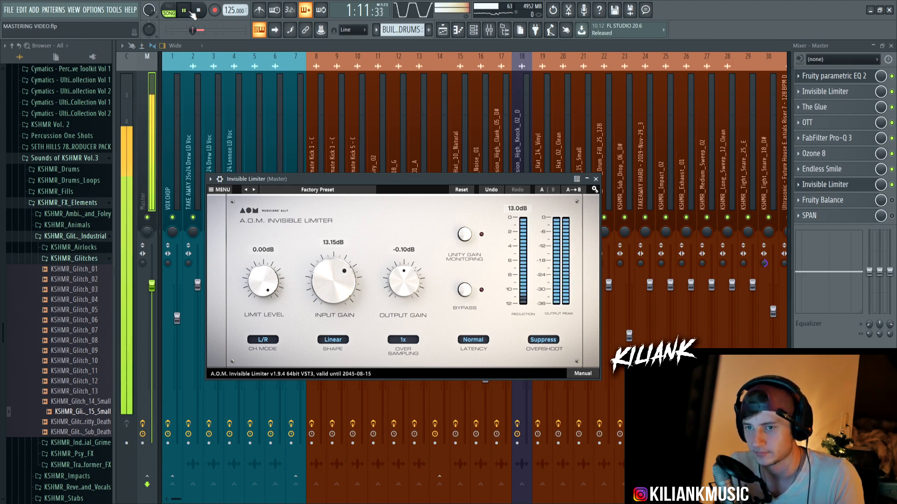
Set the limiter's input gain to 5.35 dB while auditioning the drop, close the plugin and stop playback
{"action": "left_click_drag", "start_coordinate": [332, 272], "coordinate": [332, 380]}
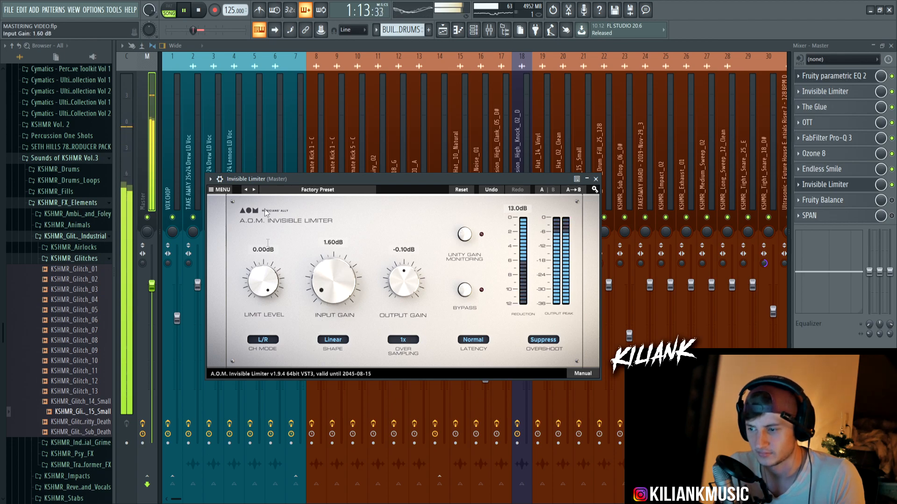
{"action": "left_click", "coordinate": [198, 11]}
{"action": "left_click_drag", "start_coordinate": [332, 285], "coordinate": [283, 164]}
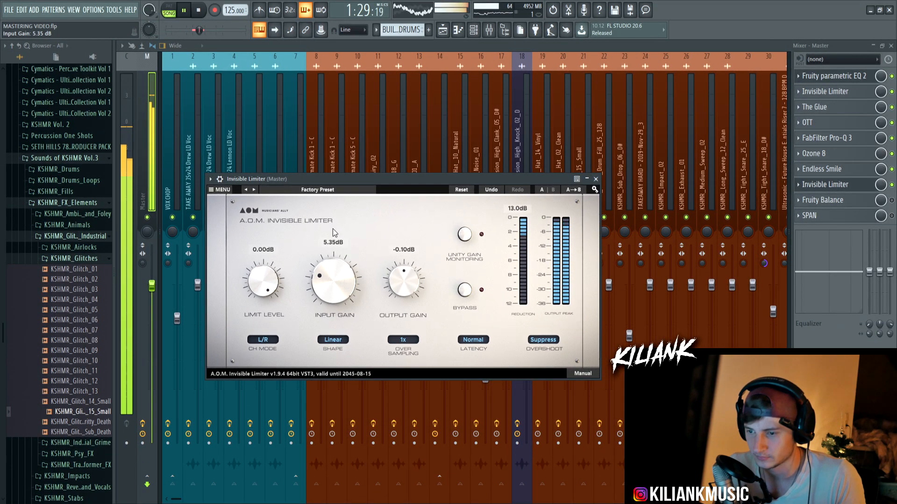
{"action": "left_click", "coordinate": [596, 179]}
{"action": "key", "text": "space"}
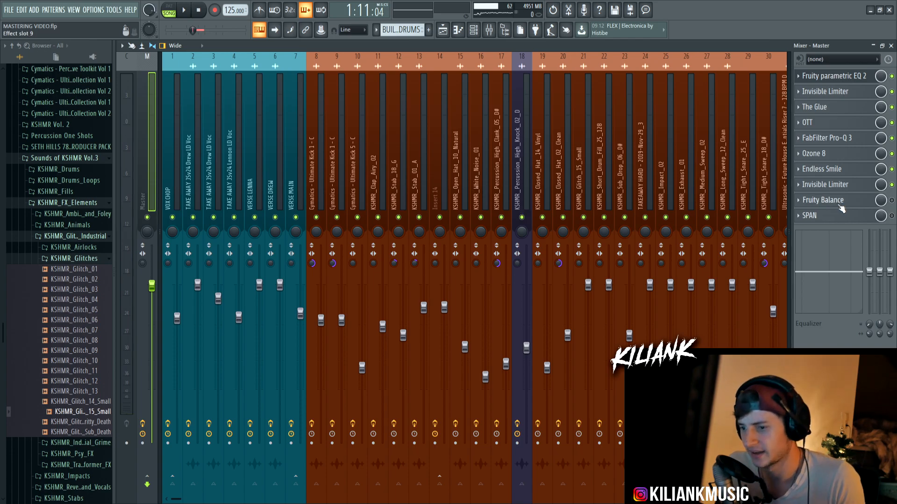
Enable Fruity Balance and SPAN on the Master, examine the song's frequency spectrum in SPAN, and return to the playlist
{"action": "left_click", "coordinate": [836, 217]}
{"action": "left_click", "coordinate": [836, 217]}
{"action": "left_click", "coordinate": [836, 216]}
{"action": "left_click", "coordinate": [829, 186]}
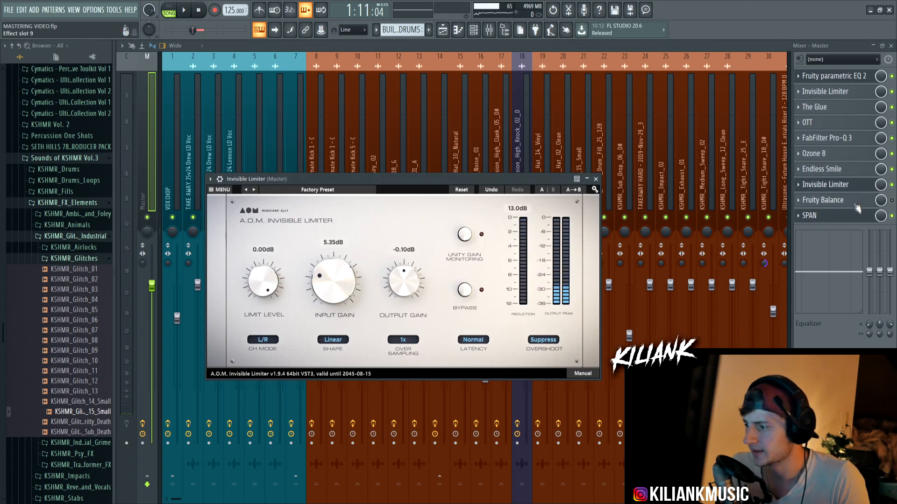
{"action": "left_click", "coordinate": [830, 186]}
{"action": "left_click", "coordinate": [836, 218]}
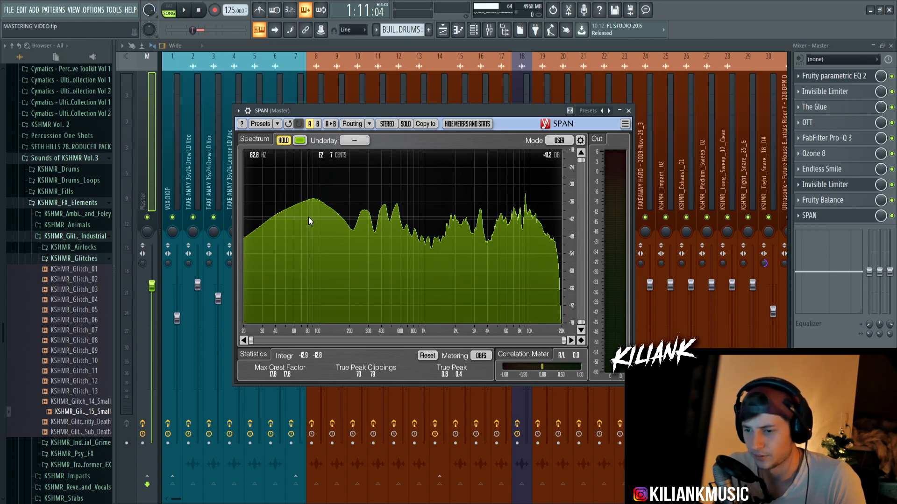
{"action": "left_click", "coordinate": [628, 111]}
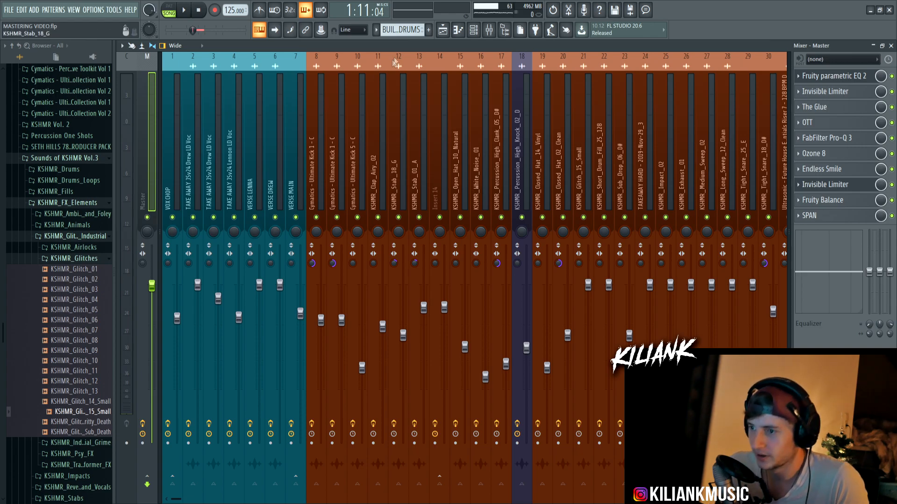
{"action": "left_click", "coordinate": [442, 30]}
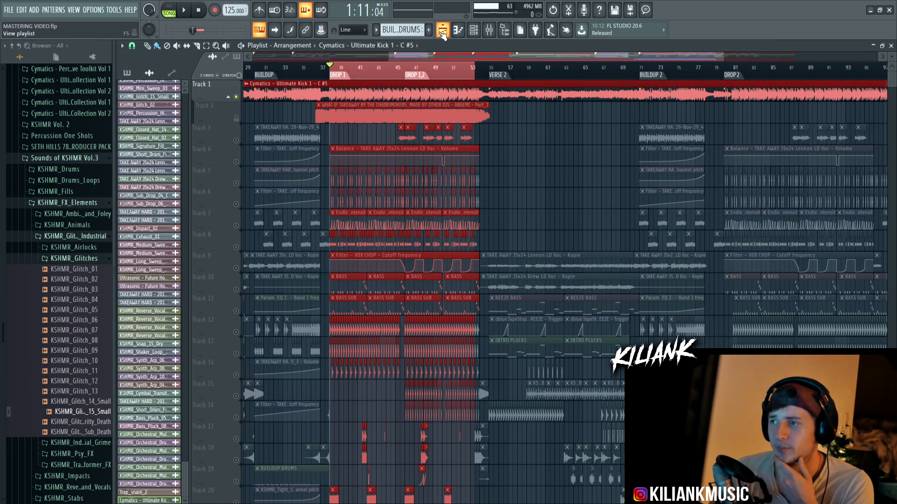